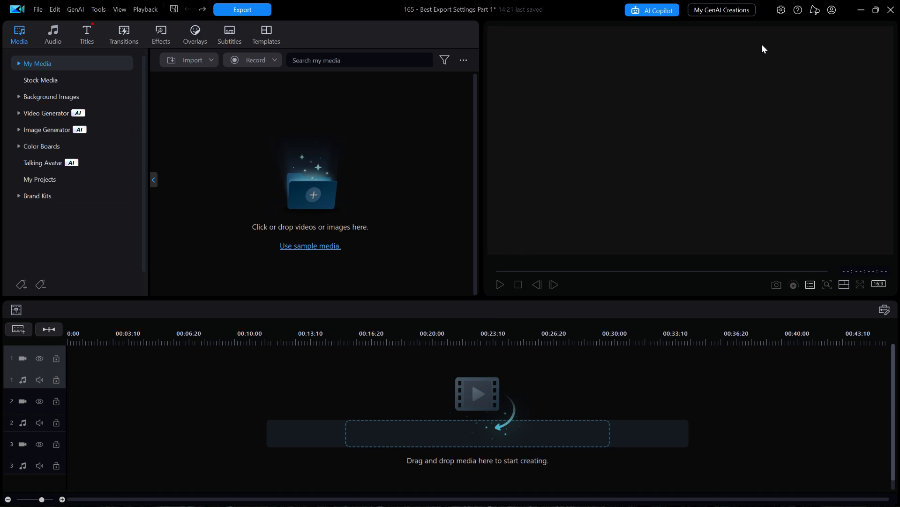
Step: Review the hardware decoding and shadow file settings in the Performance preferences, and close the preferences
{"action": "left_click", "coordinate": [781, 10]}
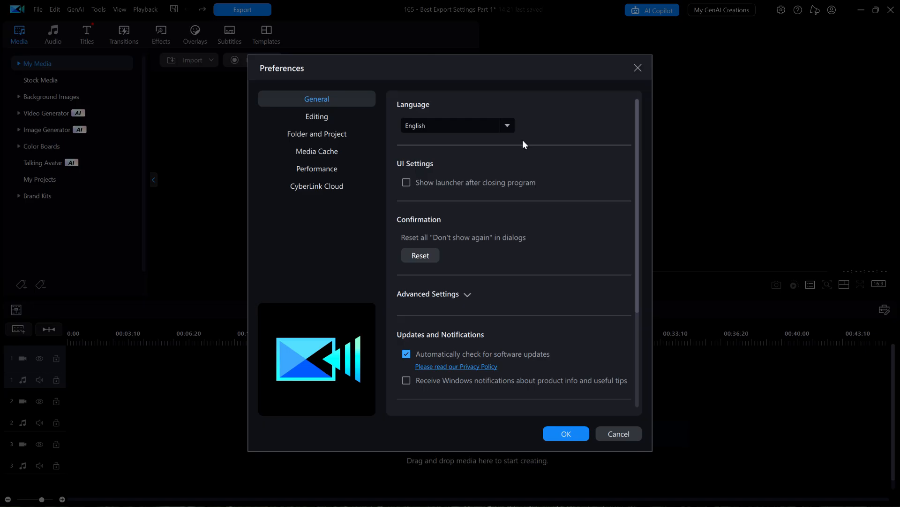
{"action": "left_click", "coordinate": [329, 171]}
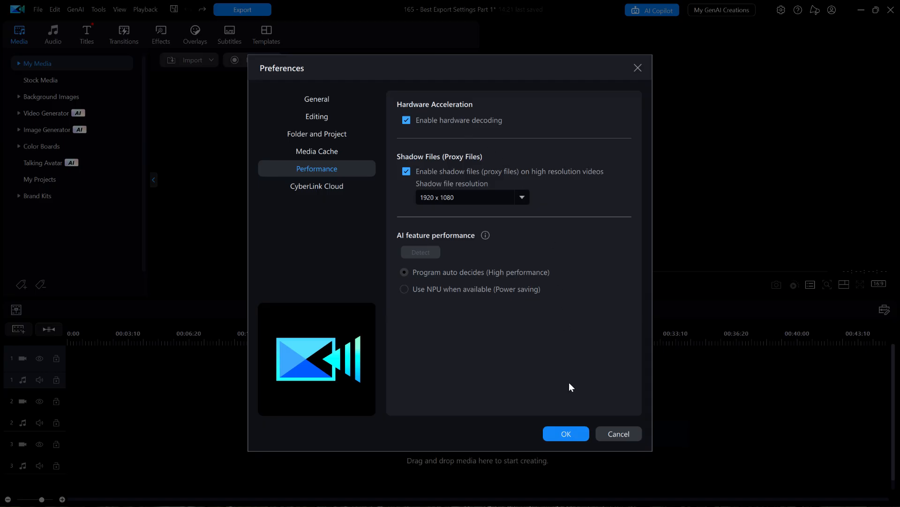
{"action": "left_click", "coordinate": [565, 436]}
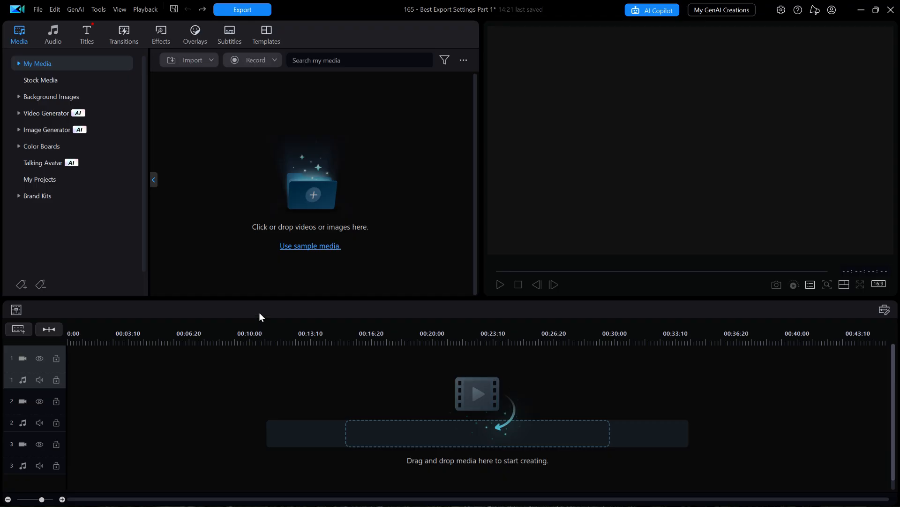
Step: Load the sample media and place Food.jpg and Mountainbiker.mp4 one after the other at the start of track 1
{"action": "left_click", "coordinate": [318, 249]}
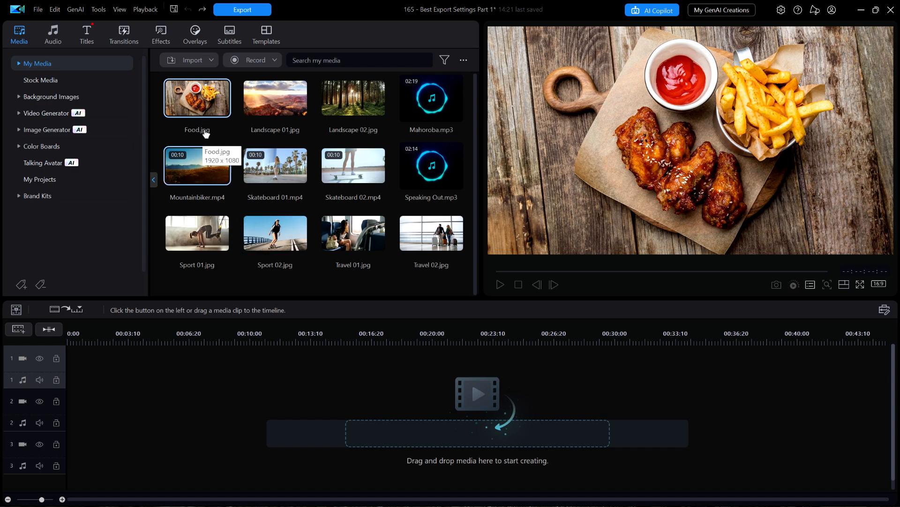
{"action": "left_click_drag", "start_coordinate": [198, 98], "coordinate": [71, 361]}
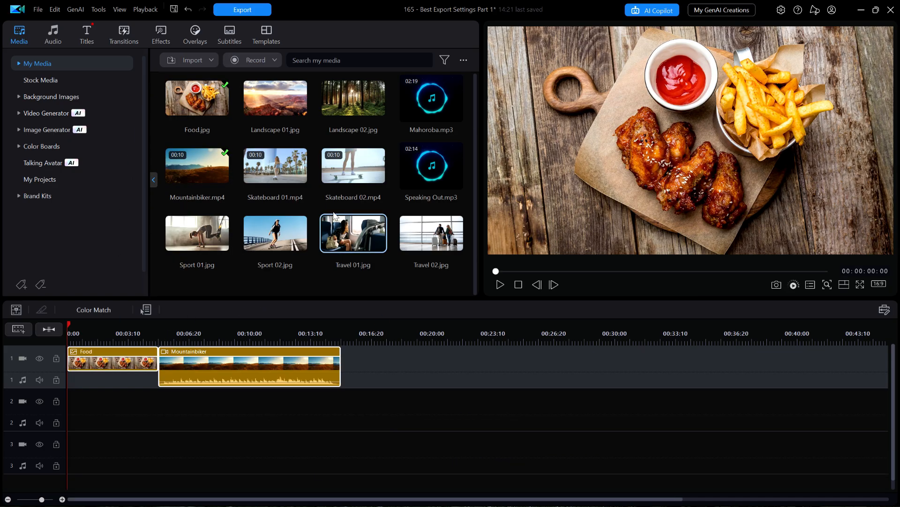
Step: Start a video export of the timeline and name the output file "Test 1 Standard"
{"action": "left_click", "coordinate": [260, 9]}
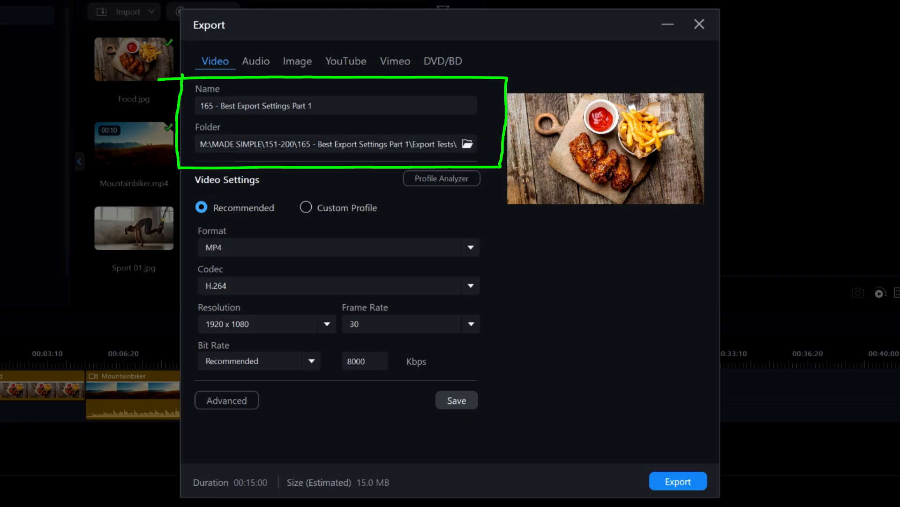
{"action": "left_click", "coordinate": [334, 105]}
{"action": "key", "text": "ctrl+a"}
{"action": "key", "text": "BackSpace"}
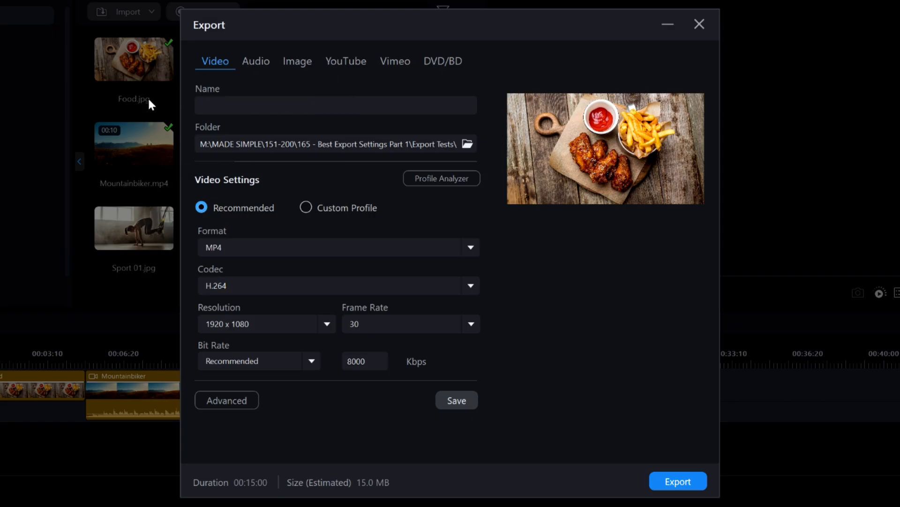
{"action": "type", "text": "Test 1 Standard"}
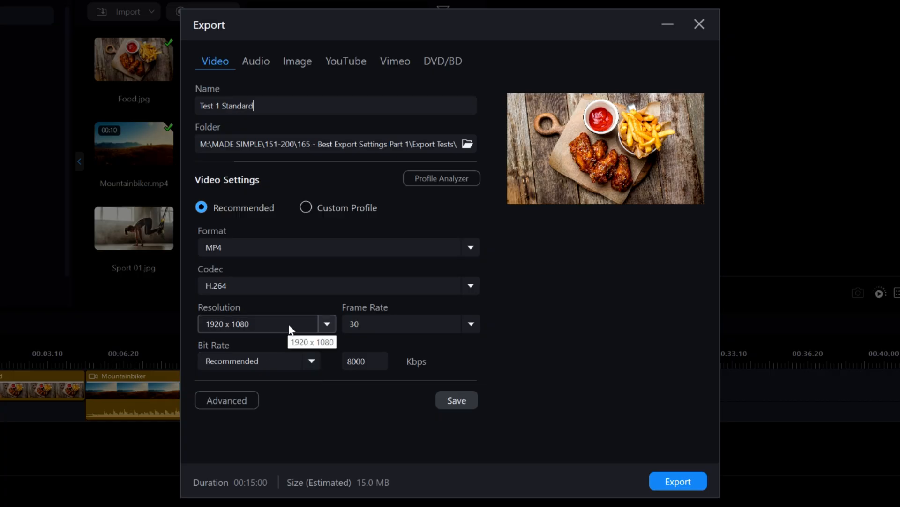
Step: Try a frame rate of 240 for the export and set it back to 30
{"action": "left_click", "coordinate": [471, 324]}
{"action": "left_click_drag", "start_coordinate": [476, 395], "coordinate": [480, 355]}
{"action": "left_click", "coordinate": [480, 351]}
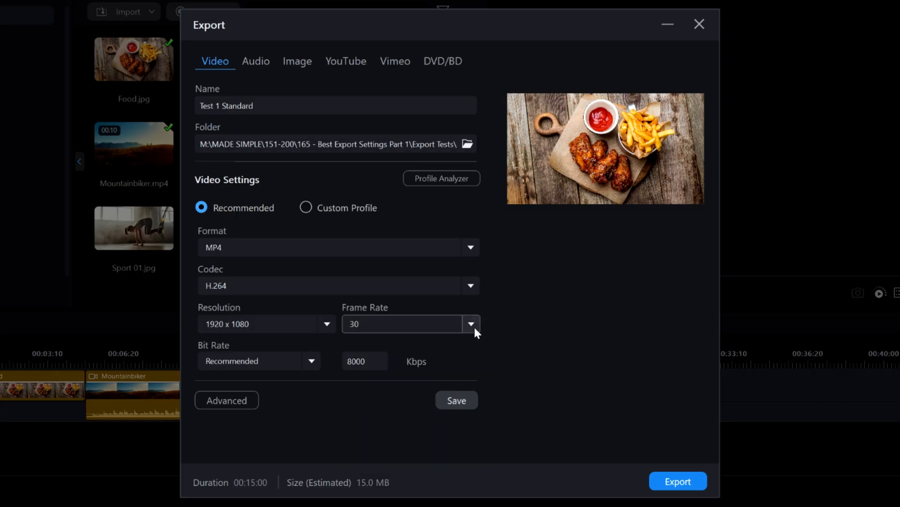
{"action": "left_click", "coordinate": [472, 325]}
{"action": "left_click", "coordinate": [476, 388]}
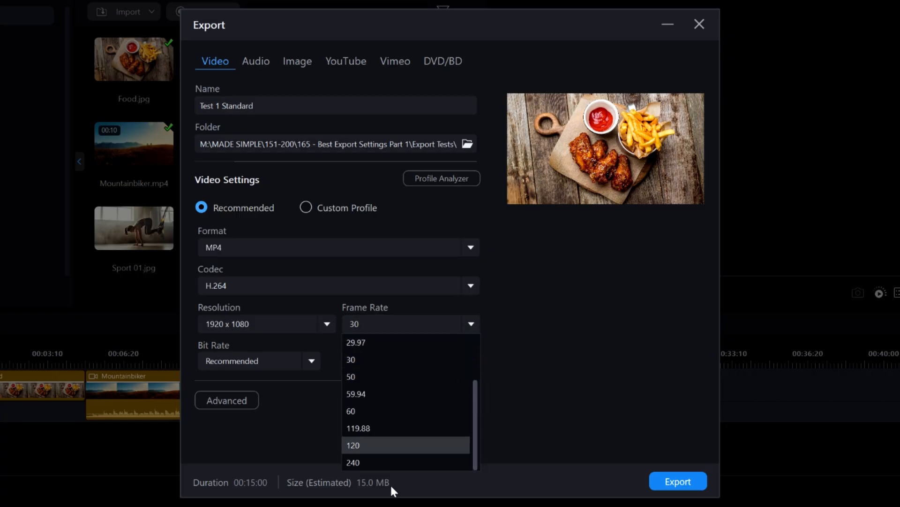
{"action": "left_click", "coordinate": [395, 462]}
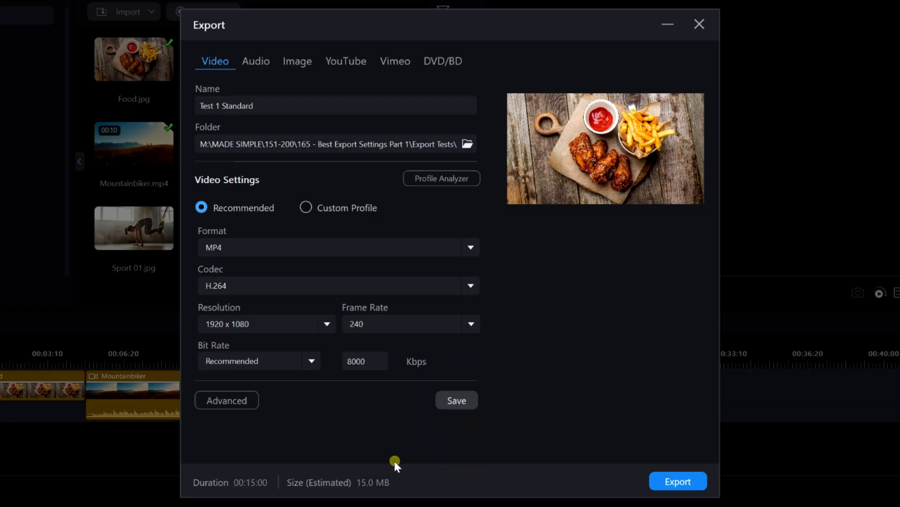
{"action": "left_click", "coordinate": [473, 325]}
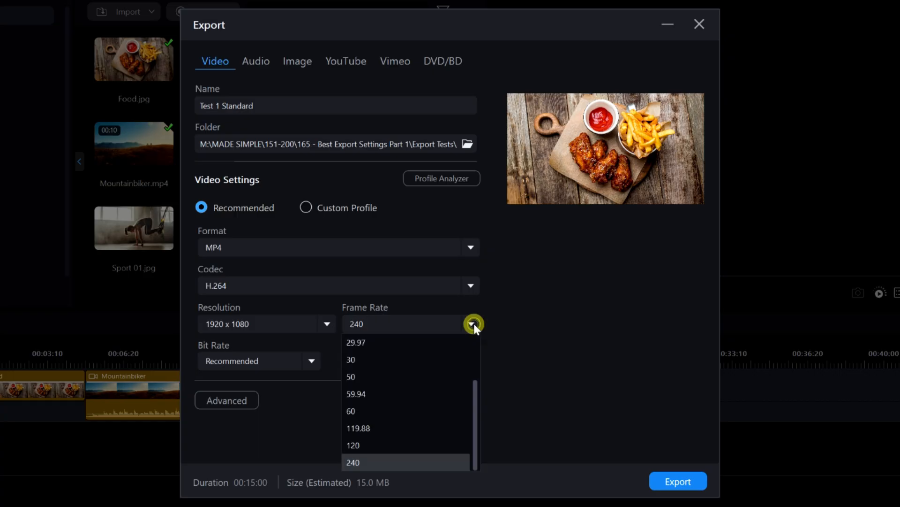
{"action": "left_click", "coordinate": [402, 366]}
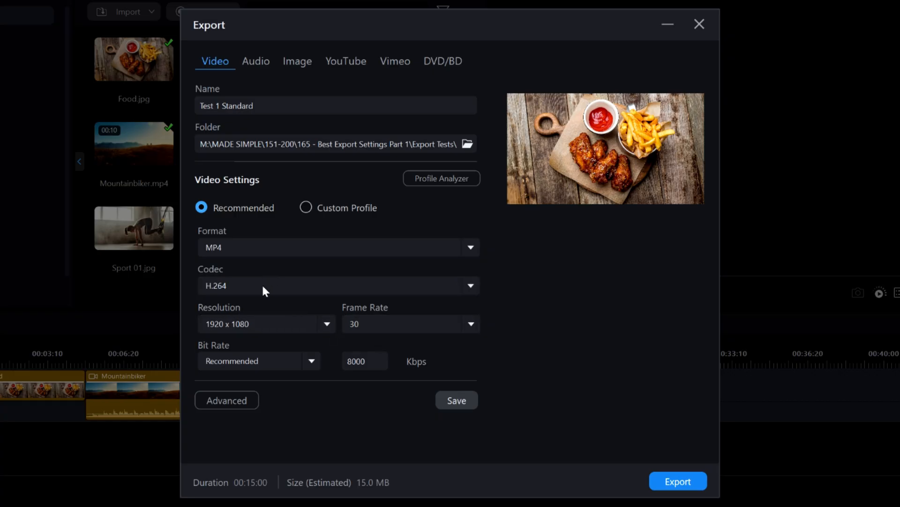
Step: Export the video and open its output folder in a smaller, repositioned window
{"action": "left_click", "coordinate": [672, 482]}
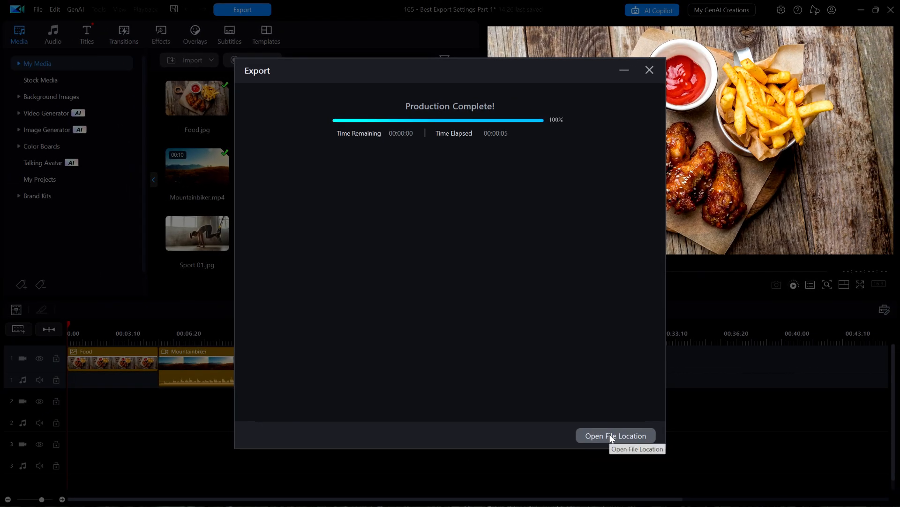
{"action": "left_click", "coordinate": [611, 436]}
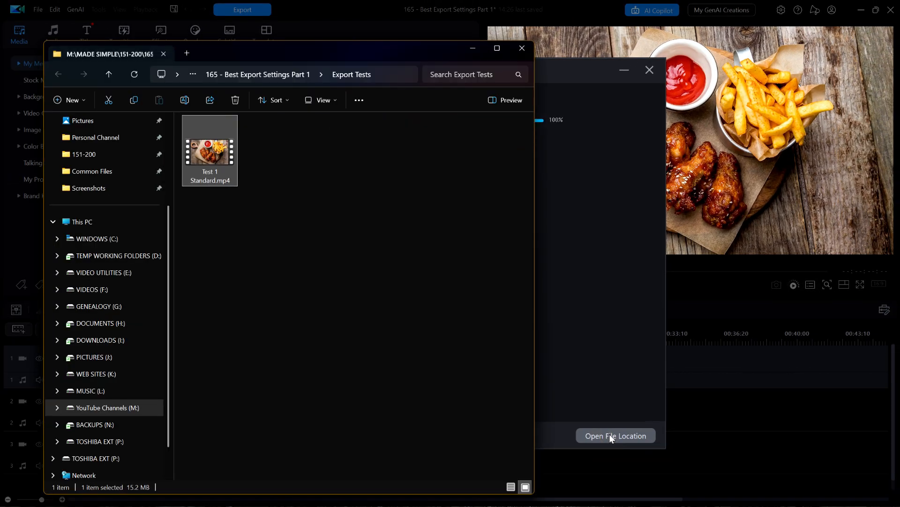
{"action": "left_click_drag", "start_coordinate": [411, 55], "coordinate": [481, 61]}
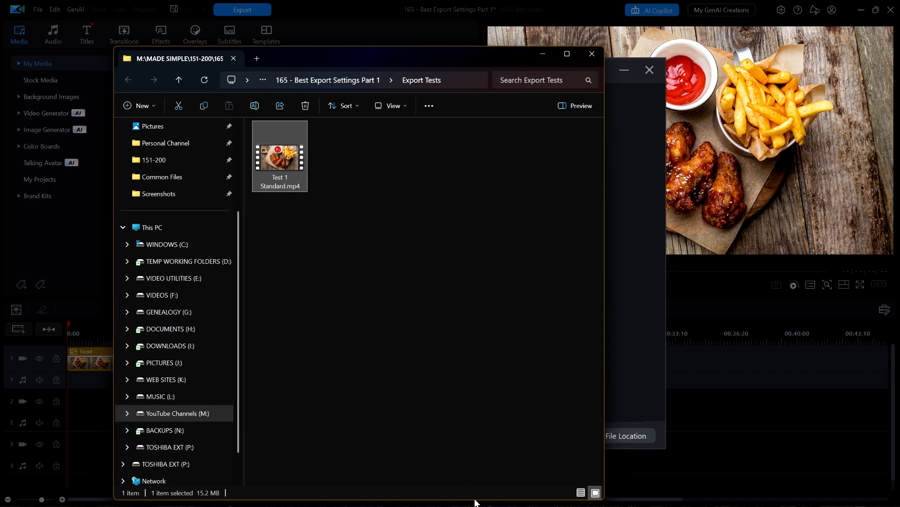
{"action": "left_click_drag", "start_coordinate": [476, 499], "coordinate": [489, 279]}
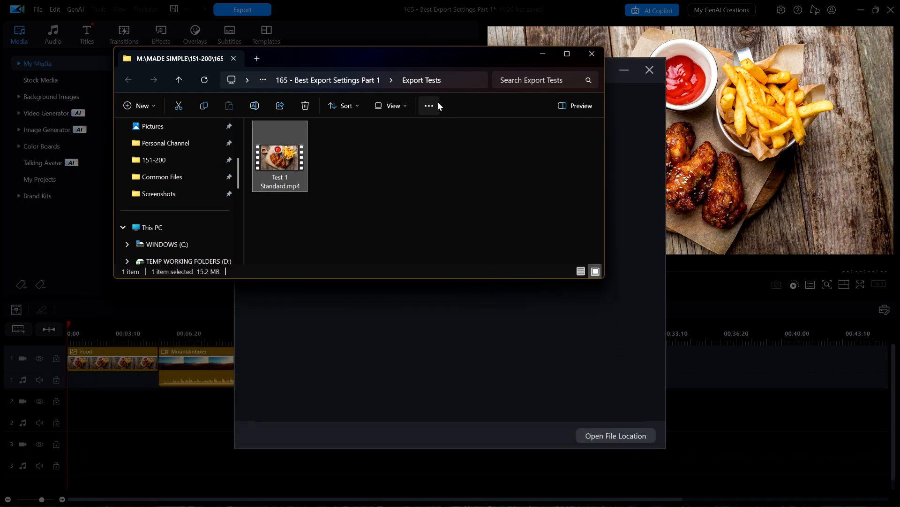
{"action": "left_click_drag", "start_coordinate": [414, 50], "coordinate": [542, 94]}
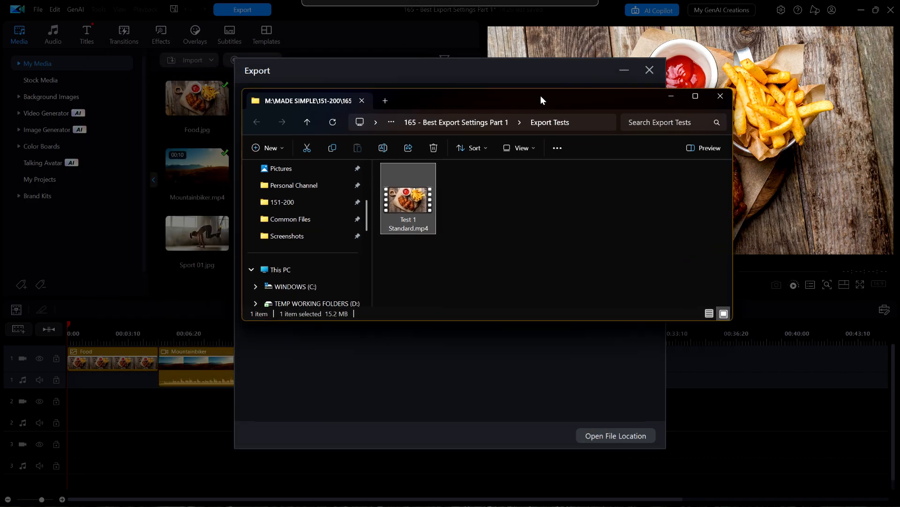
Step: Examine the video, audio and file size details in the properties of Test 1 Standard.mp4, and close the properties, folder and export windows
{"action": "right_click", "coordinate": [403, 201]}
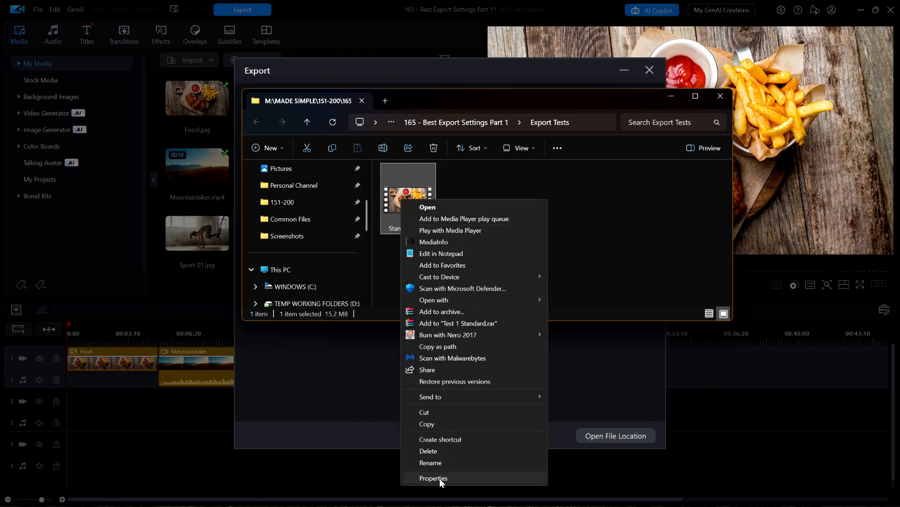
{"action": "left_click", "coordinate": [439, 478]}
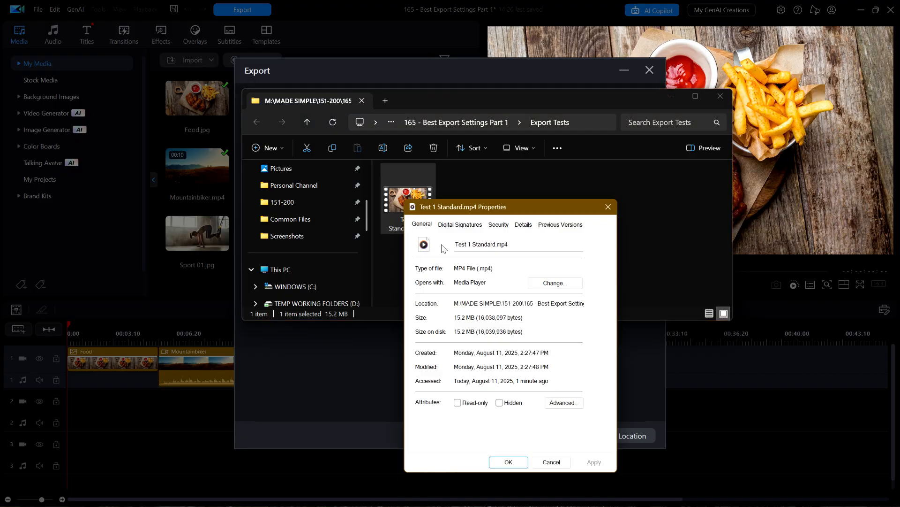
{"action": "left_click", "coordinate": [526, 227]}
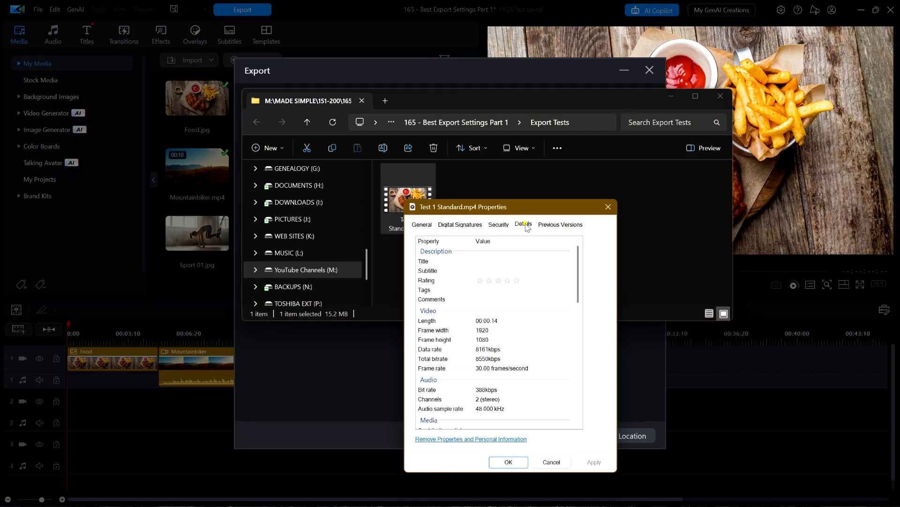
{"action": "scroll", "coordinate": [580, 263], "scroll_direction": "down", "scroll_amount": 1}
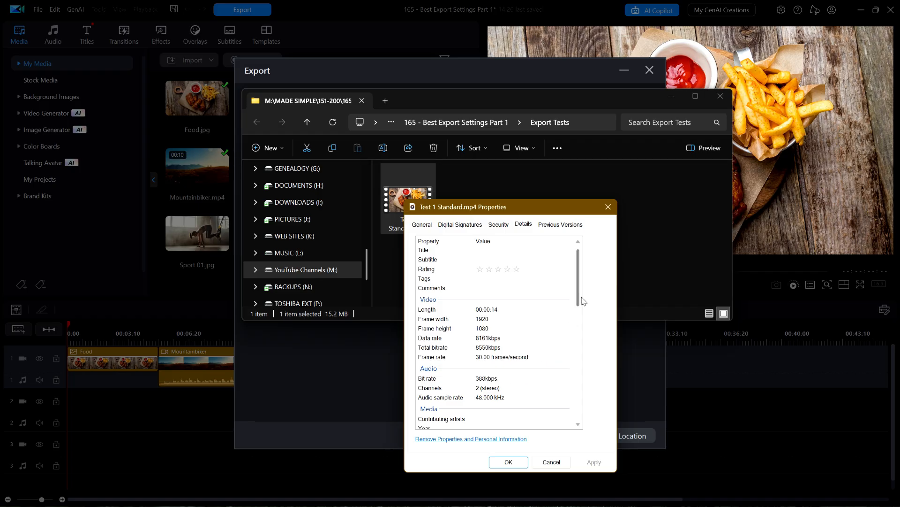
{"action": "left_click_drag", "start_coordinate": [581, 296], "coordinate": [574, 413]}
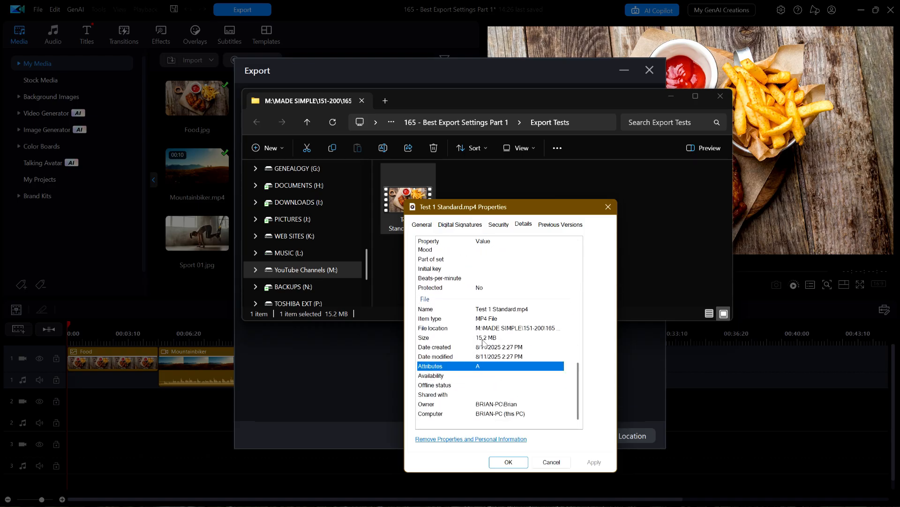
{"action": "left_click", "coordinate": [509, 465]}
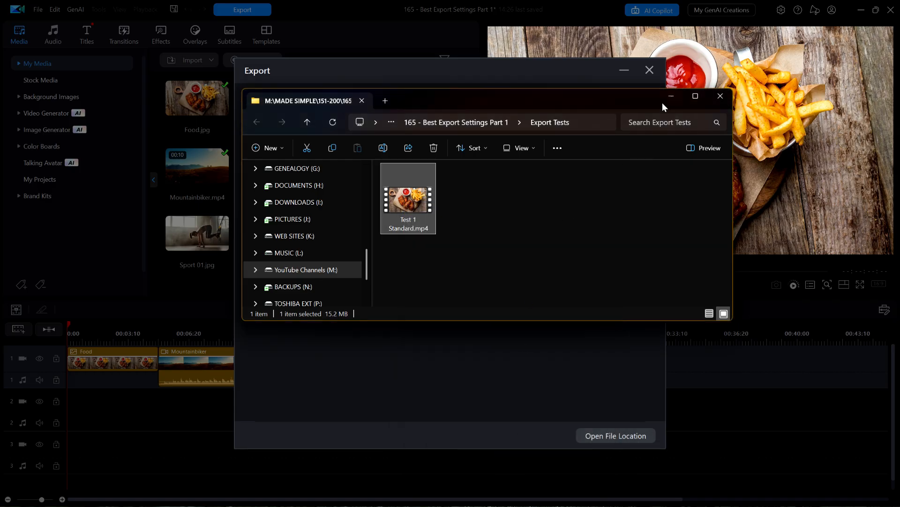
{"action": "left_click", "coordinate": [672, 98]}
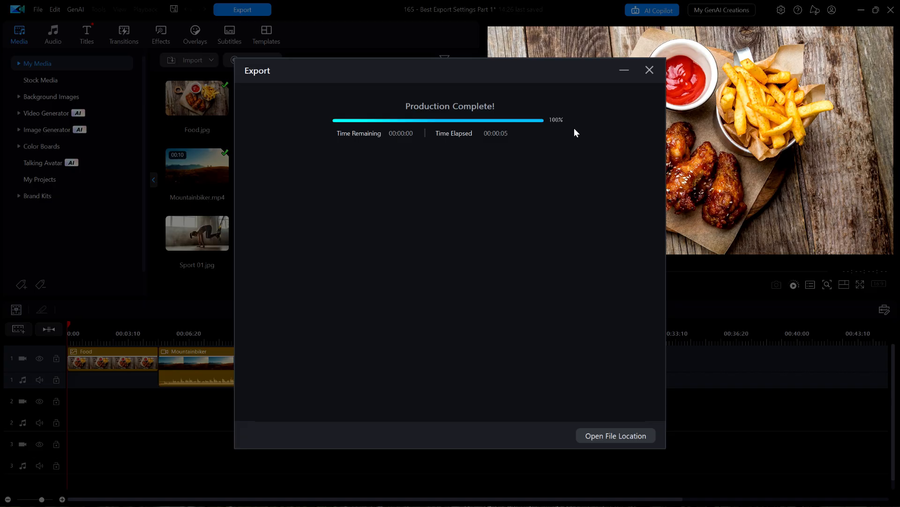
{"action": "left_click", "coordinate": [649, 70]}
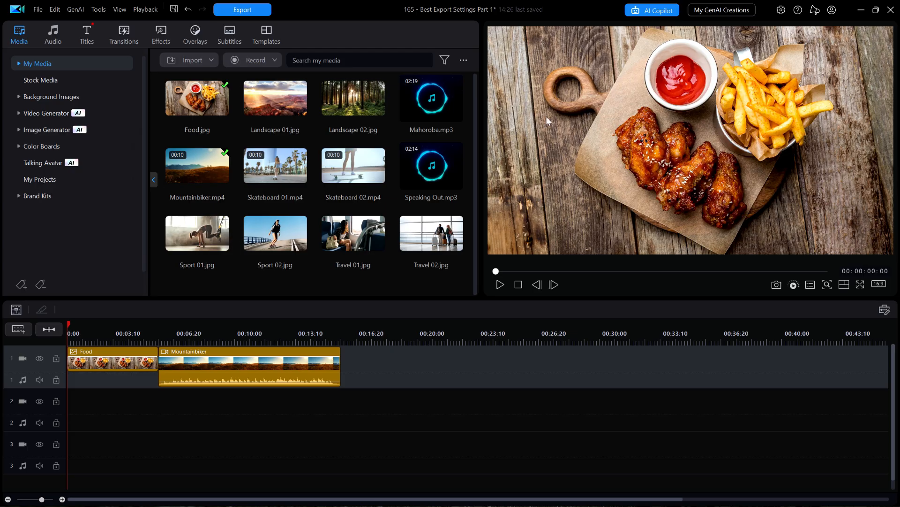
Step: Examine the video and audio properties of the Mountainbiker clip on the timeline, including its bitrate and frame rate
{"action": "right_click", "coordinate": [223, 365]}
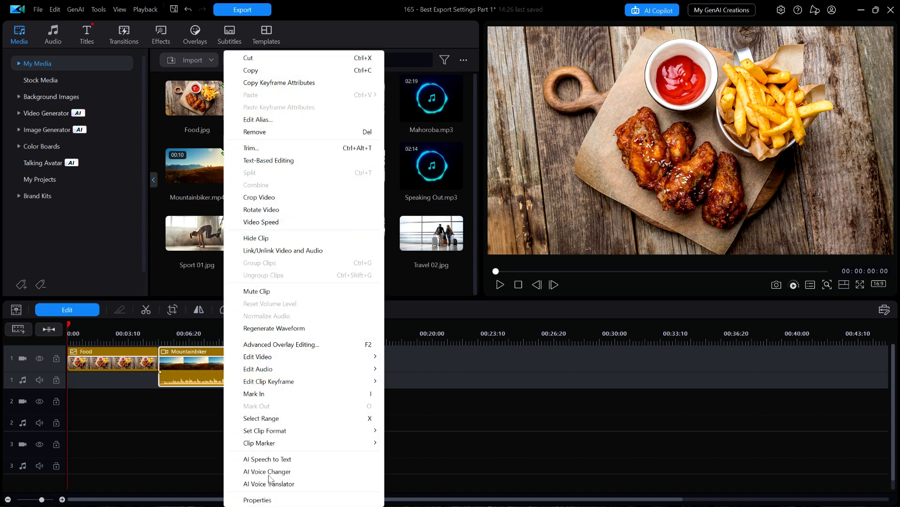
{"action": "left_click", "coordinate": [257, 500]}
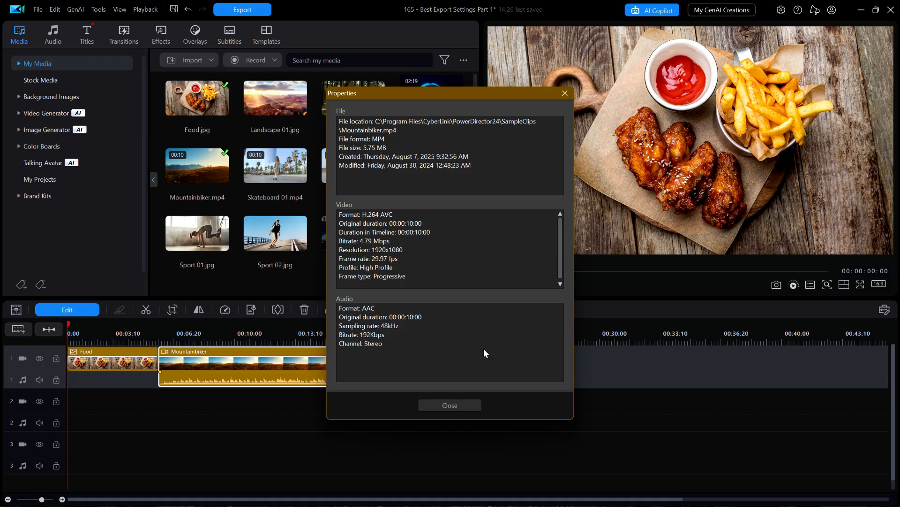
{"action": "left_click", "coordinate": [444, 403]}
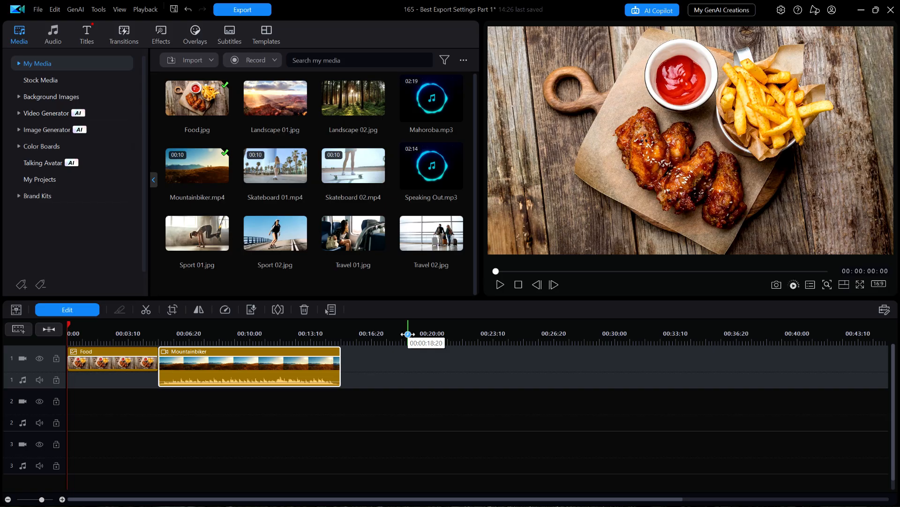
Step: Start another video export and name the output file "Test 2 Manually Modified"
{"action": "left_click", "coordinate": [248, 11]}
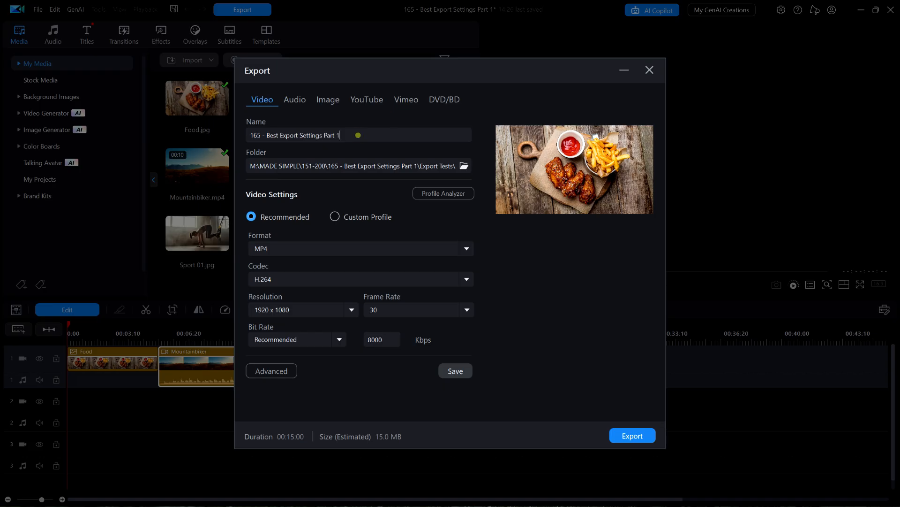
{"action": "left_click_drag", "start_coordinate": [358, 135], "coordinate": [194, 135]}
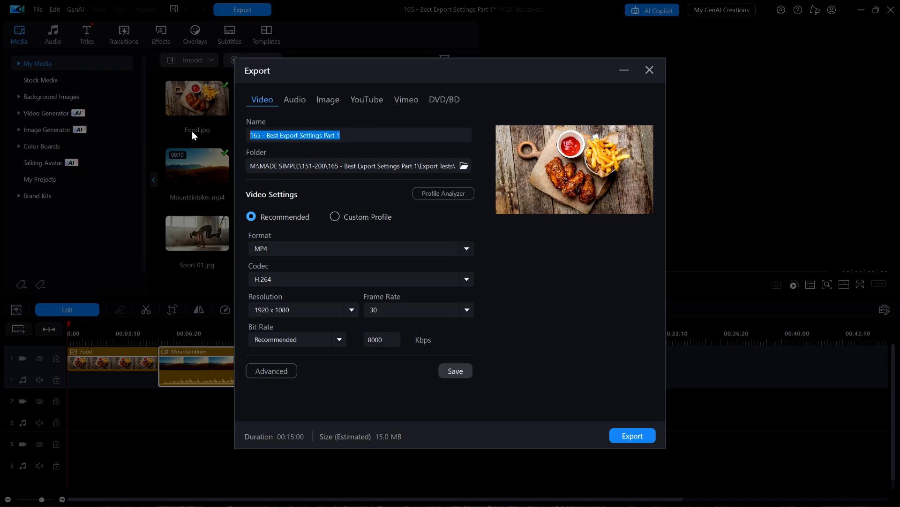
{"action": "type", "text": "Test 2 Ma"}
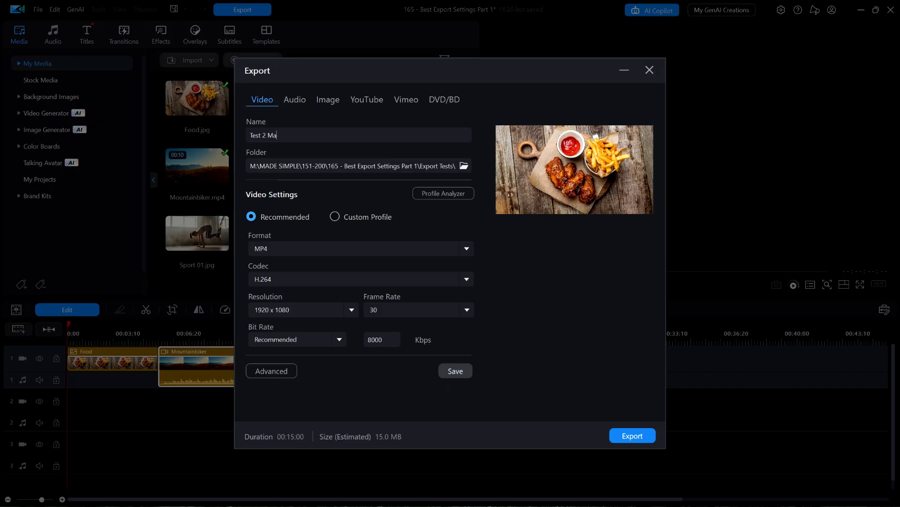
{"action": "type", "text": "nually Modified"}
Step: Set the export frame rate to 29.97 and enter a manual bit rate of 4000 Kbps
{"action": "left_click", "coordinate": [462, 313]}
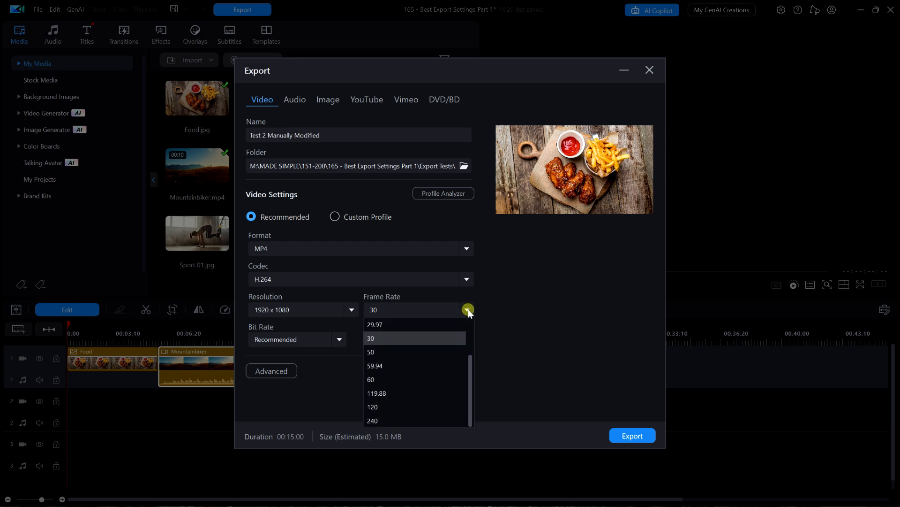
{"action": "left_click", "coordinate": [420, 328]}
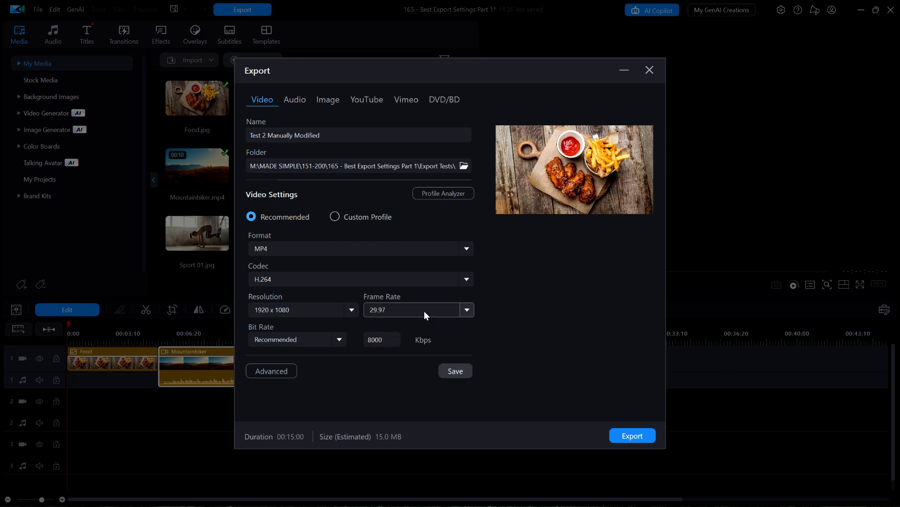
{"action": "left_click", "coordinate": [340, 340]}
{"action": "left_click", "coordinate": [266, 395]}
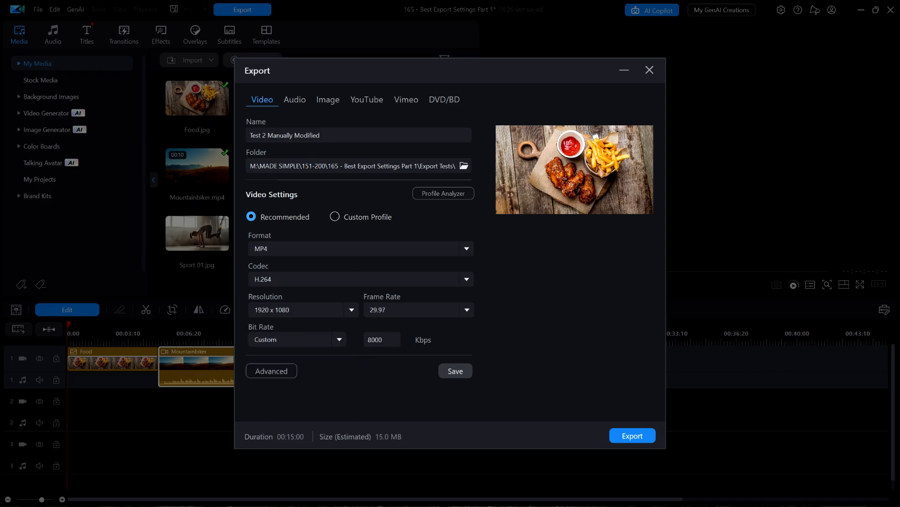
{"action": "double_click", "coordinate": [387, 338]}
{"action": "type", "text": "4000"}
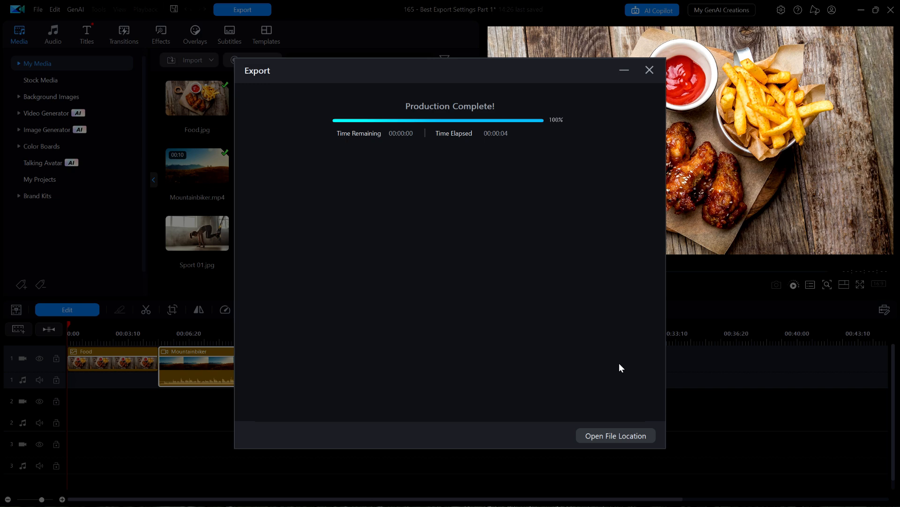
Step: Examine the video, audio and file size details in Test 2 Manually Modified.mp4's properties, then dismiss the properties, folder and export windows
{"action": "left_click", "coordinate": [604, 435]}
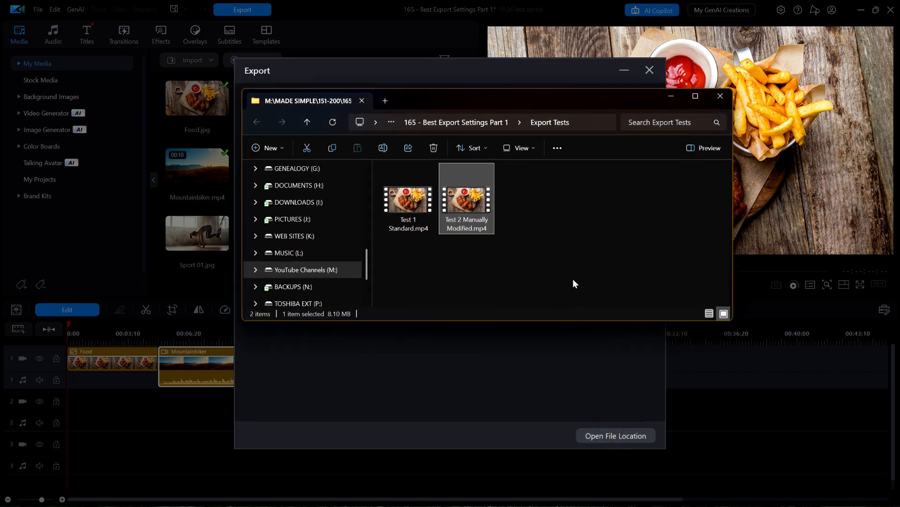
{"action": "right_click", "coordinate": [469, 205]}
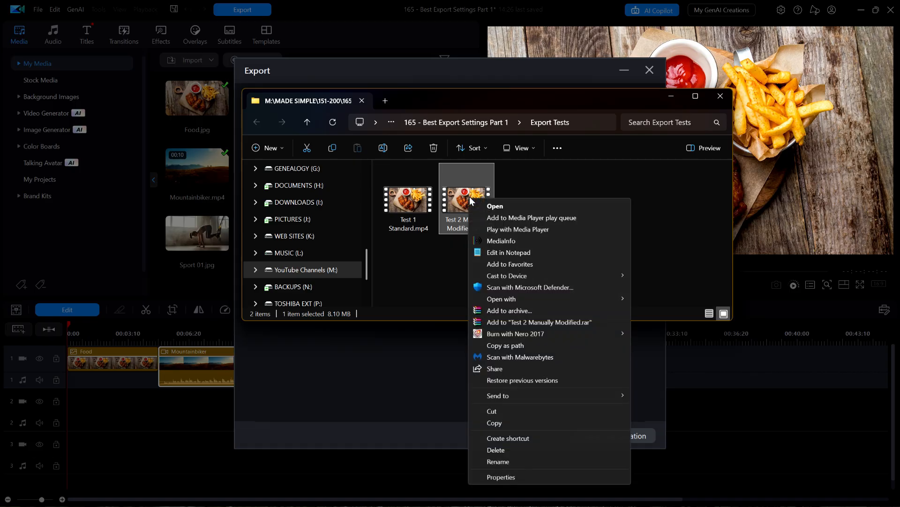
{"action": "left_click", "coordinate": [501, 476]}
{"action": "left_click_drag", "start_coordinate": [603, 205], "coordinate": [629, 120]}
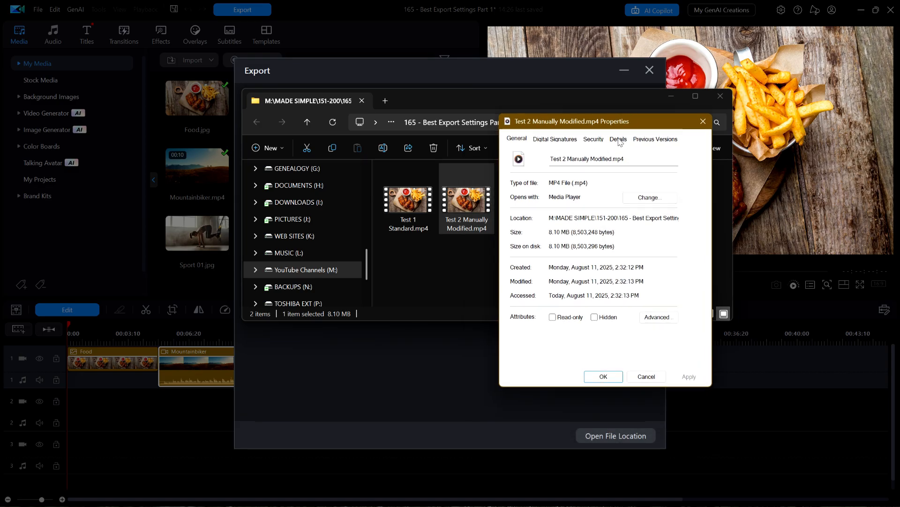
{"action": "left_click", "coordinate": [618, 139]}
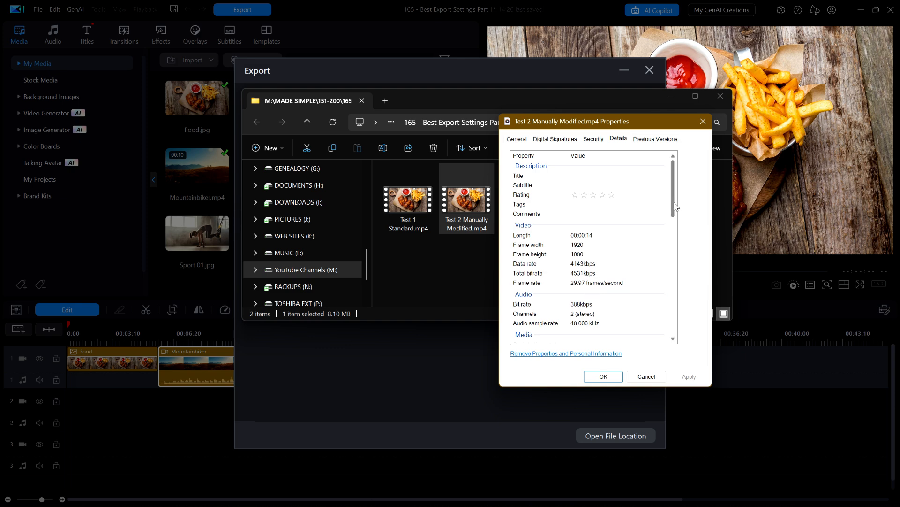
{"action": "left_click_drag", "start_coordinate": [675, 207], "coordinate": [676, 321]}
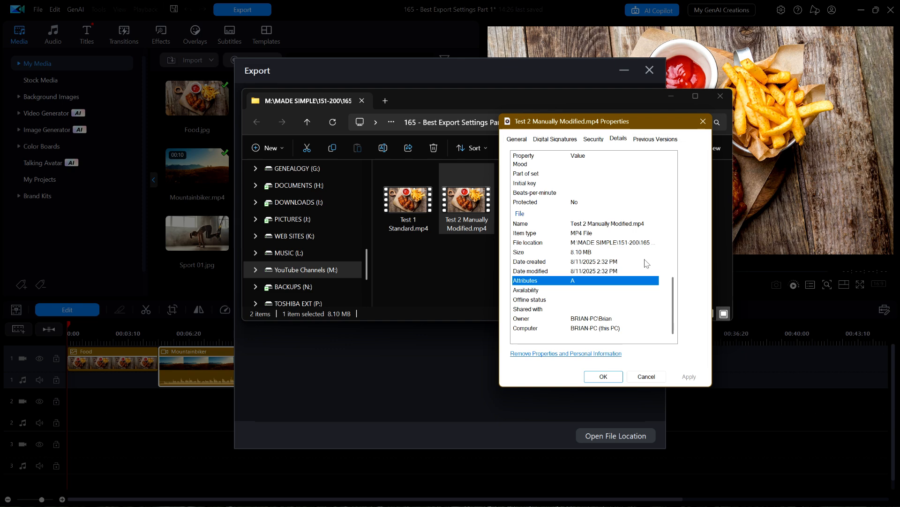
{"action": "left_click_drag", "start_coordinate": [674, 318], "coordinate": [673, 206]}
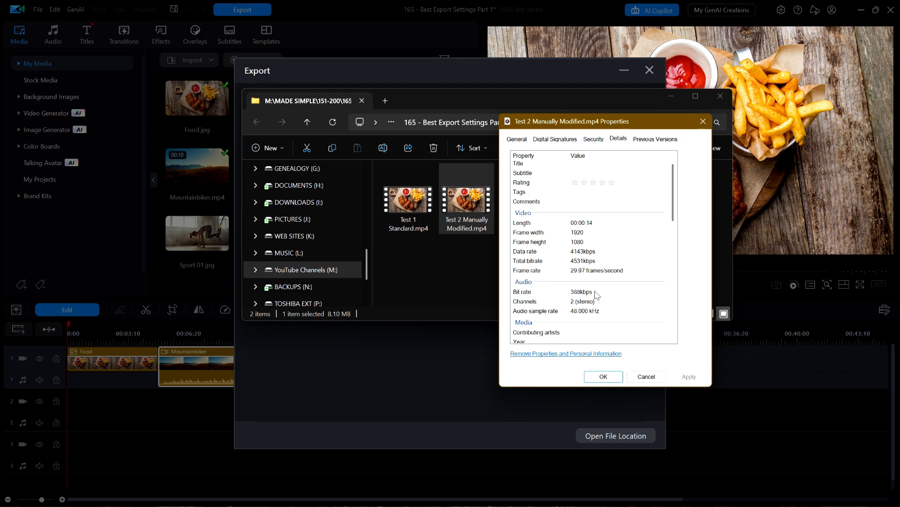
{"action": "left_click", "coordinate": [606, 378]}
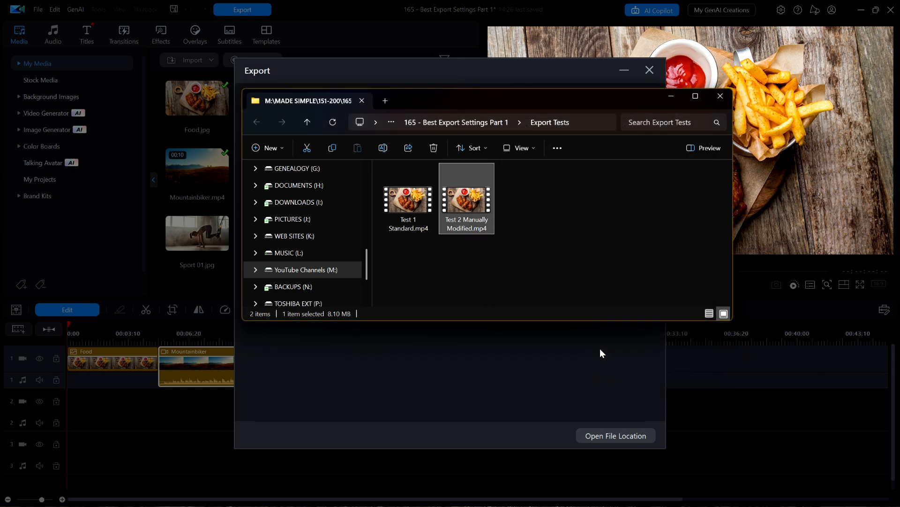
{"action": "left_click", "coordinate": [671, 99]}
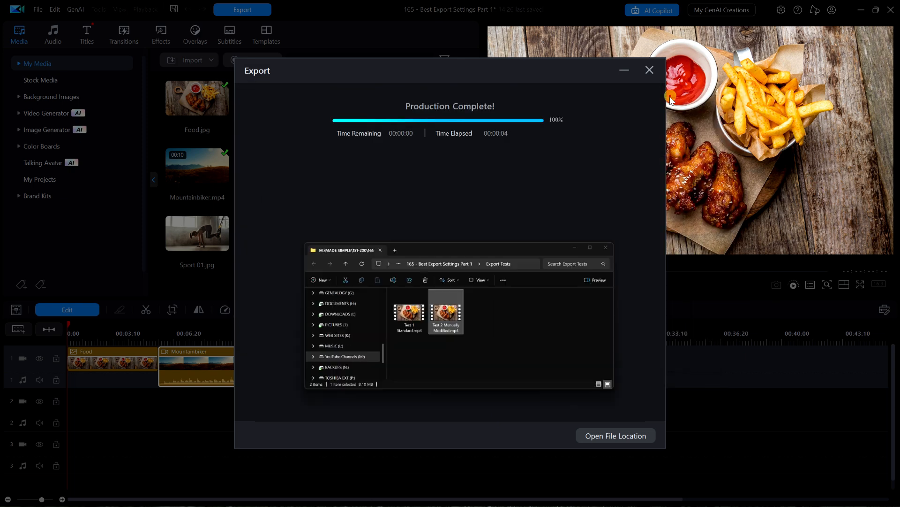
{"action": "left_click", "coordinate": [649, 70]}
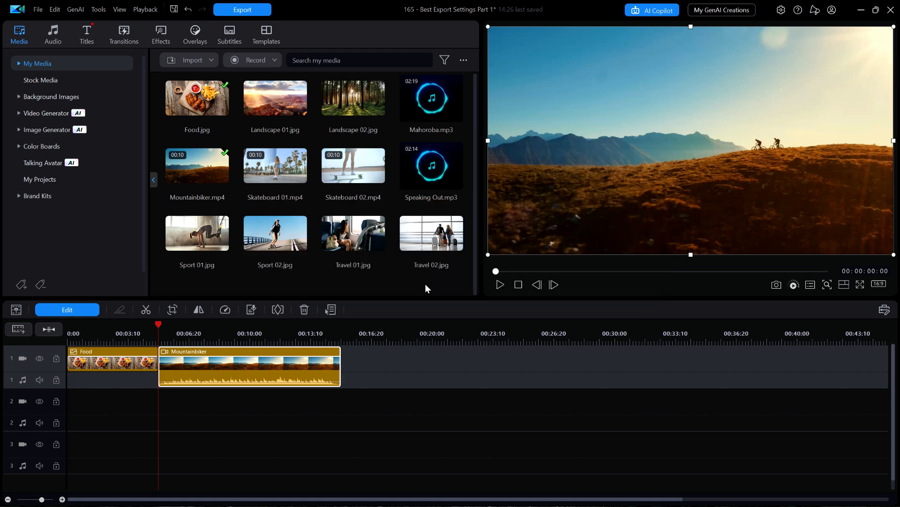
Step: Start another video export and name the output file "Test 3 Custom Profile Reduce Audio to 192"
{"action": "left_click", "coordinate": [252, 11]}
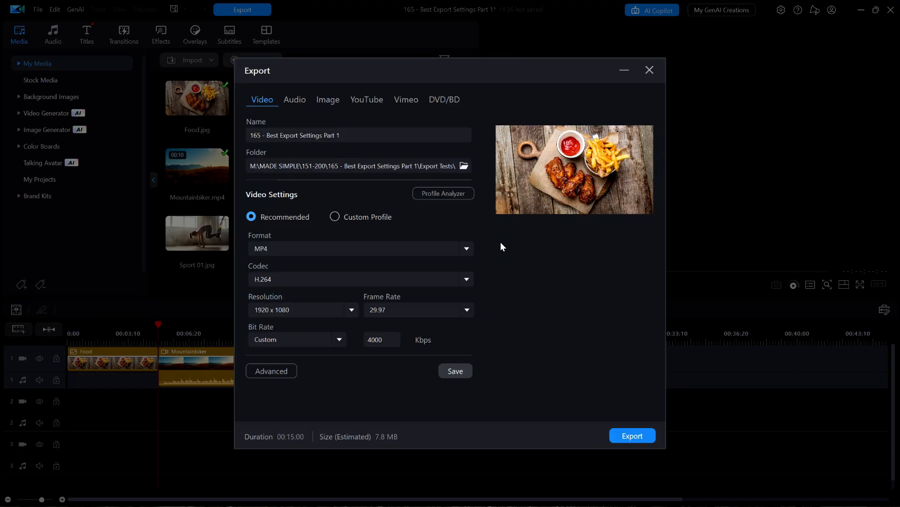
{"action": "left_click", "coordinate": [359, 134]}
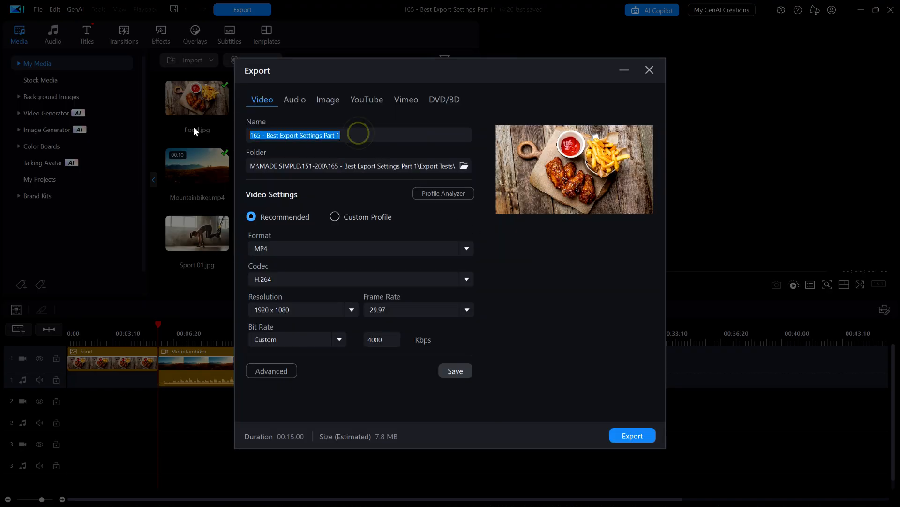
{"action": "type", "text": "Test 3 Custom"}
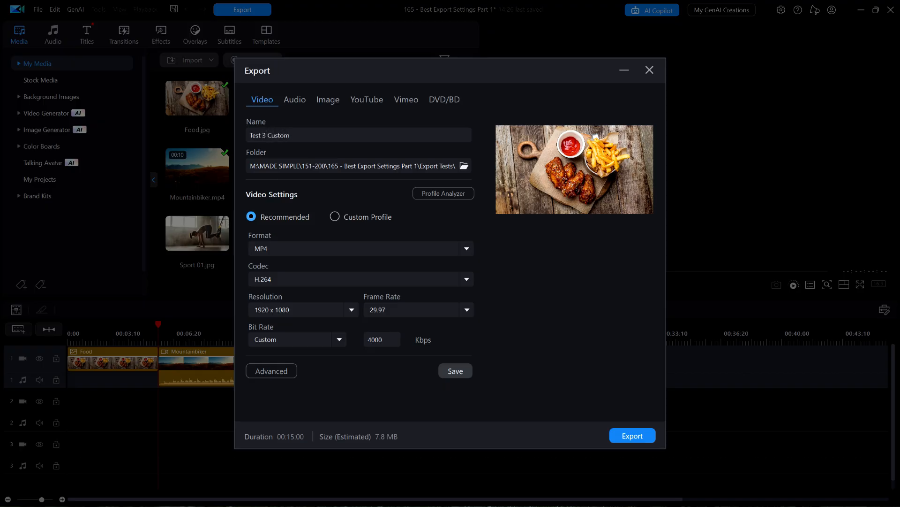
{"action": "type", "text": " Profile Reduce Audio to 192"}
Step: Switch to a custom profile and save the current settings as a profile named "H.264 MP4 1920x1080 29.97fps 4Mbps 192kbps"
{"action": "left_click", "coordinate": [335, 217]}
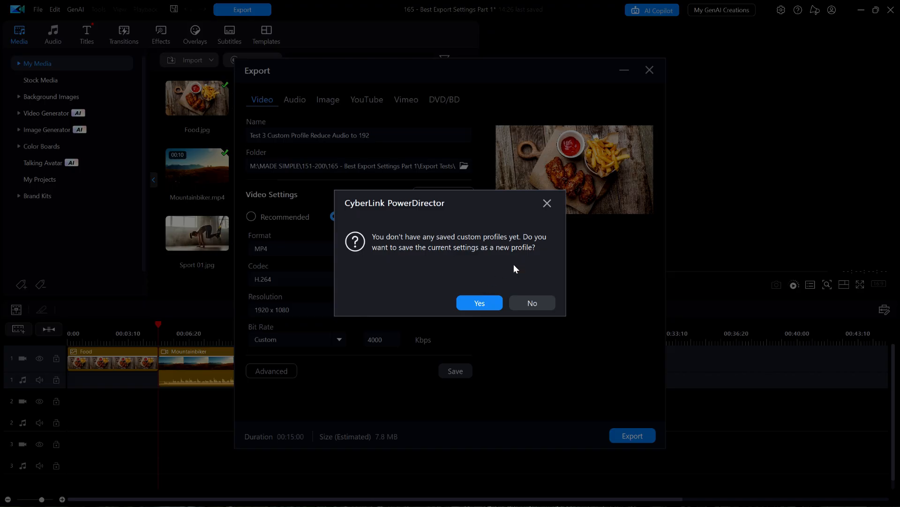
{"action": "left_click", "coordinate": [538, 303]}
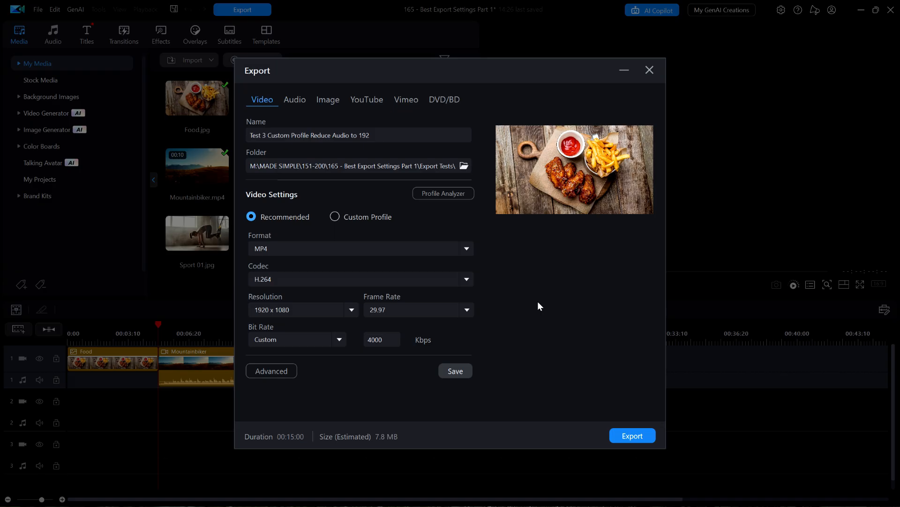
{"action": "left_click", "coordinate": [336, 217]}
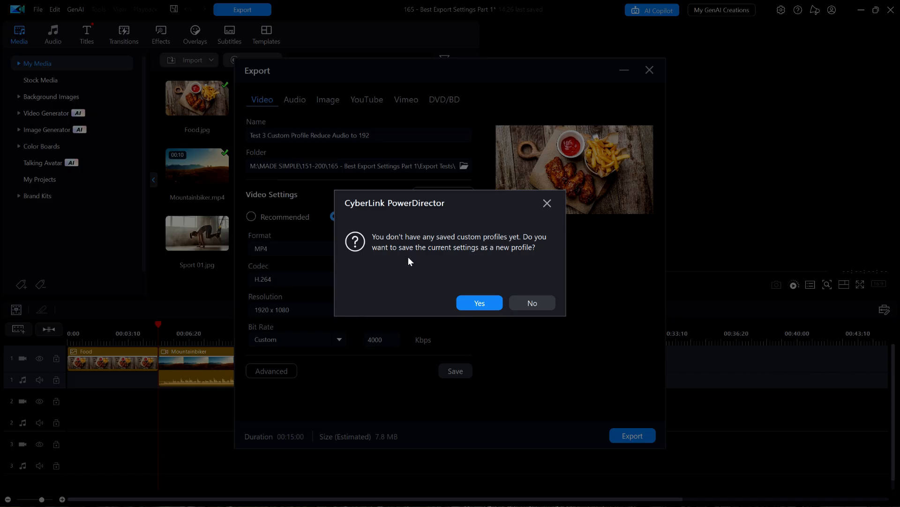
{"action": "left_click", "coordinate": [479, 303]}
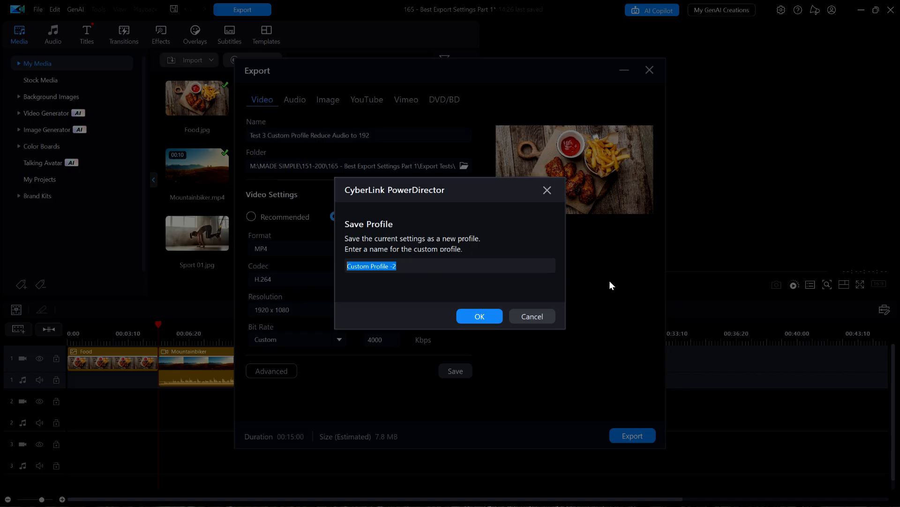
{"action": "type", "text": "H.264 "}
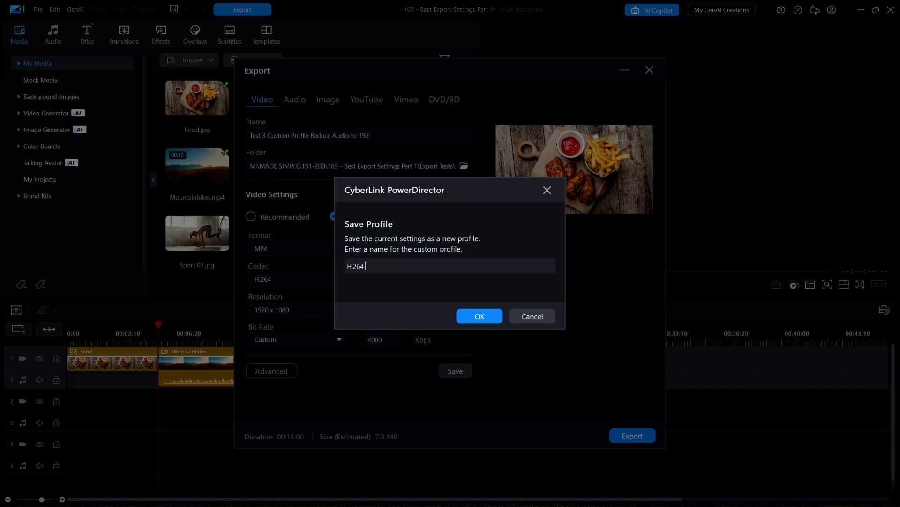
{"action": "type", "text": "MP4 1920x1080 29.97fps 4Mbps 192"}
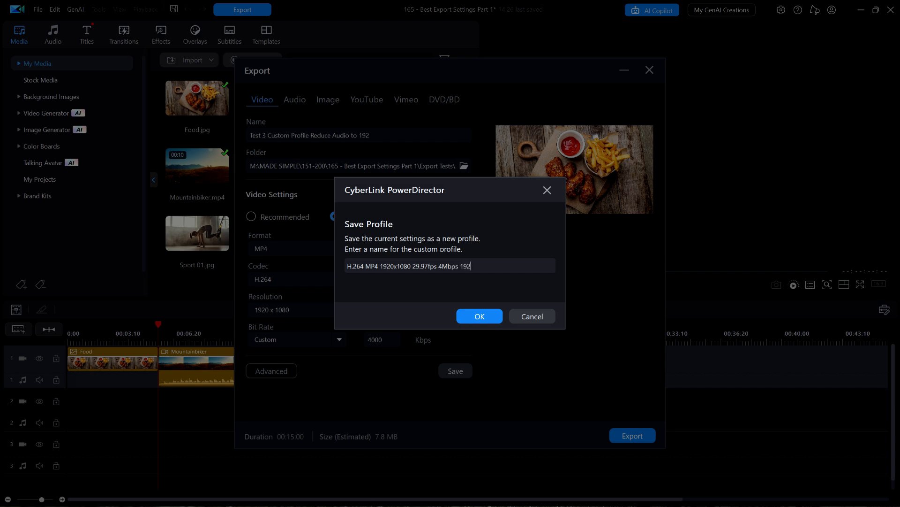
{"action": "type", "text": "kbps"}
{"action": "left_click", "coordinate": [485, 316]}
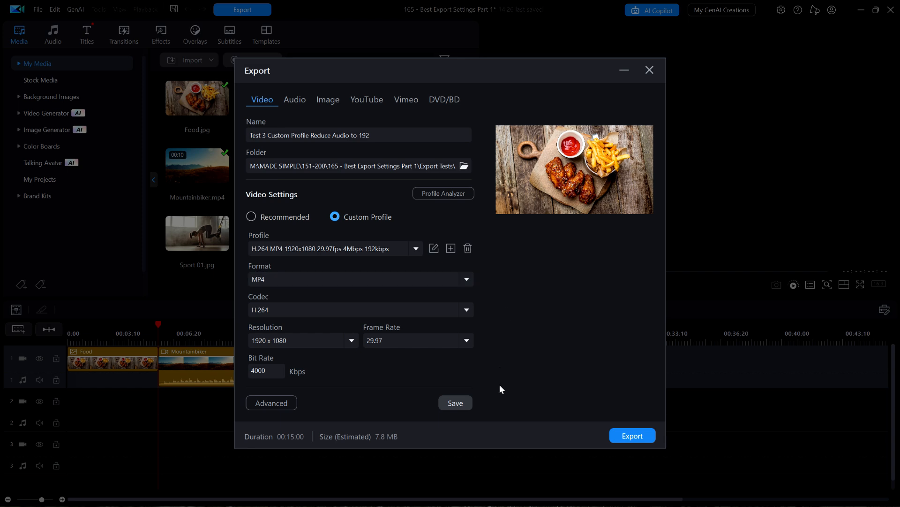
Step: Edit the custom profile to set its audio compression rate to 192 Kbps, and export the video
{"action": "left_click", "coordinate": [434, 249]}
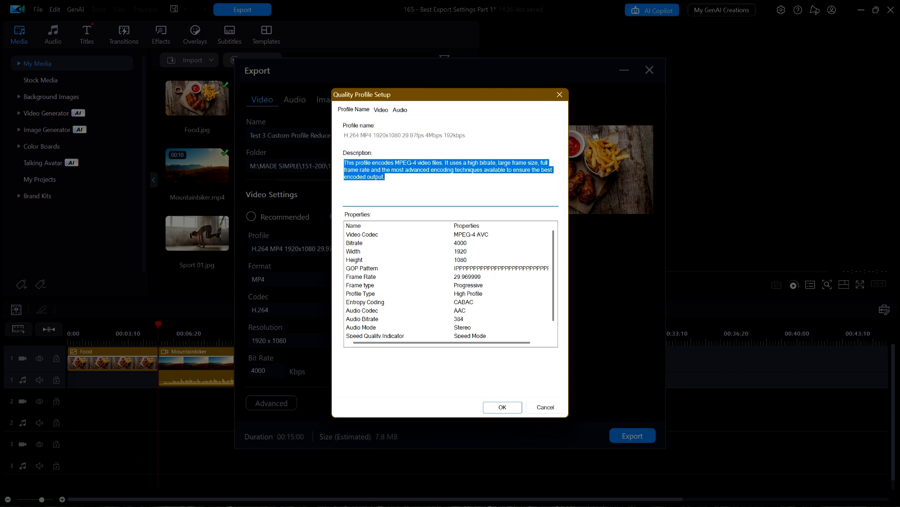
{"action": "double_click", "coordinate": [395, 179]}
{"action": "left_click", "coordinate": [395, 180]}
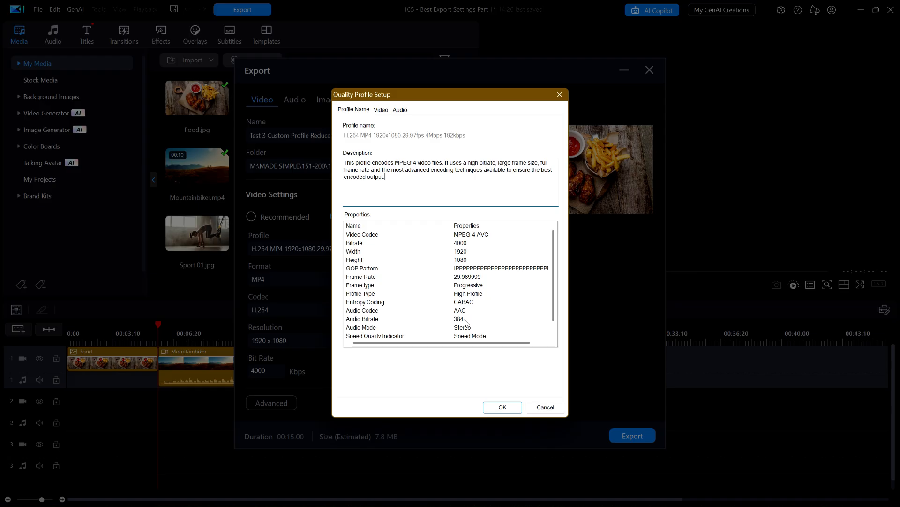
{"action": "left_click", "coordinate": [401, 110]}
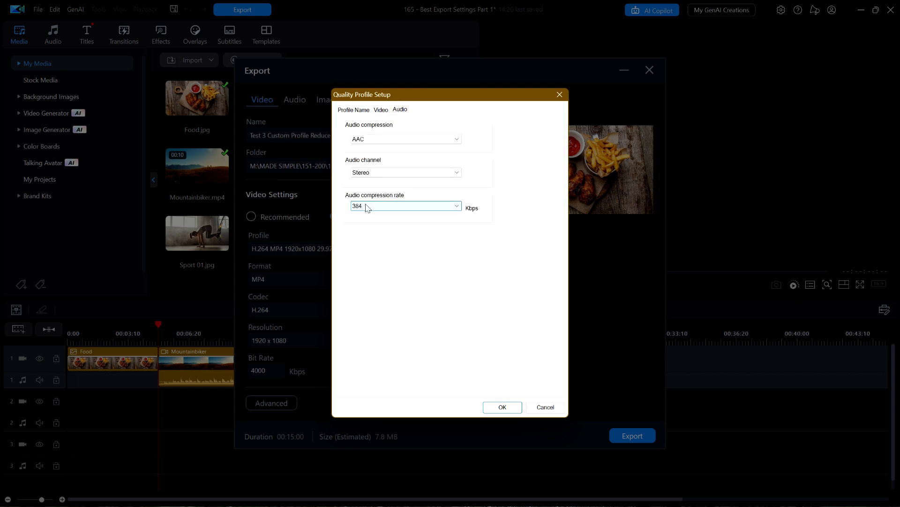
{"action": "left_click", "coordinate": [445, 206]}
{"action": "left_click", "coordinate": [373, 245]}
{"action": "left_click", "coordinate": [503, 408]}
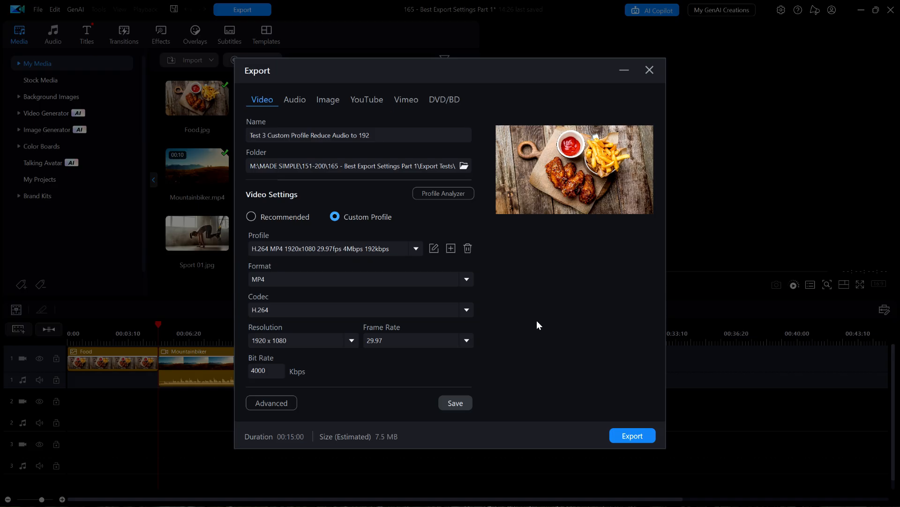
{"action": "left_click", "coordinate": [625, 435]}
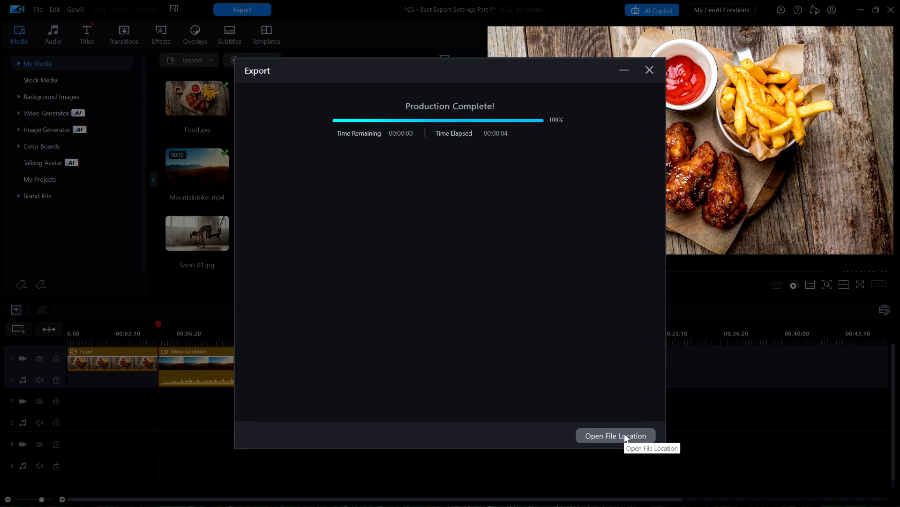
Step: Examine the video, audio and file size properties of Test 3 Custom Profile Reduce Audio to 192.mp4, and dismiss the properties, folder and export windows
{"action": "left_click", "coordinate": [626, 436]}
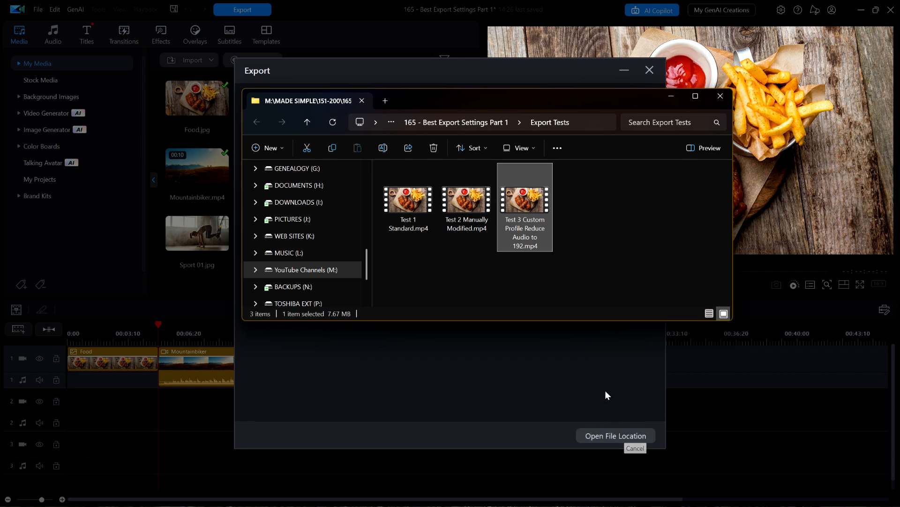
{"action": "right_click", "coordinate": [525, 206]}
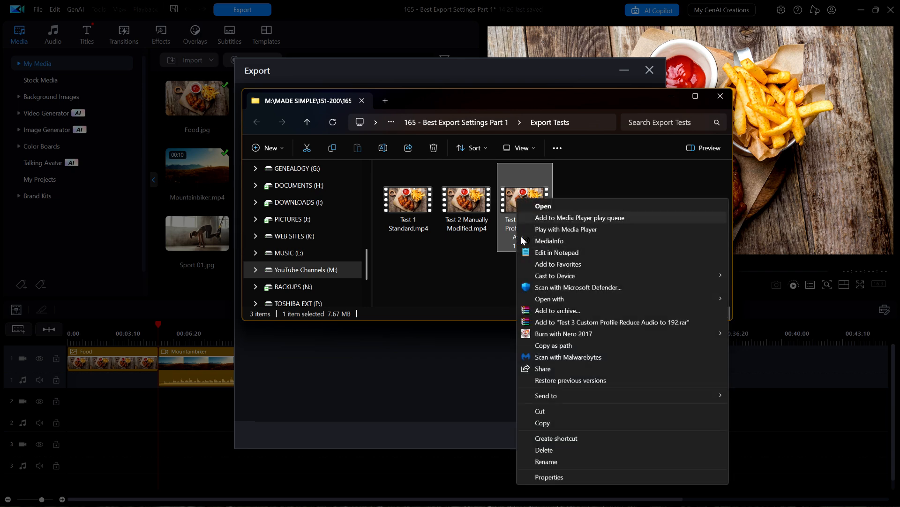
{"action": "left_click", "coordinate": [545, 478]}
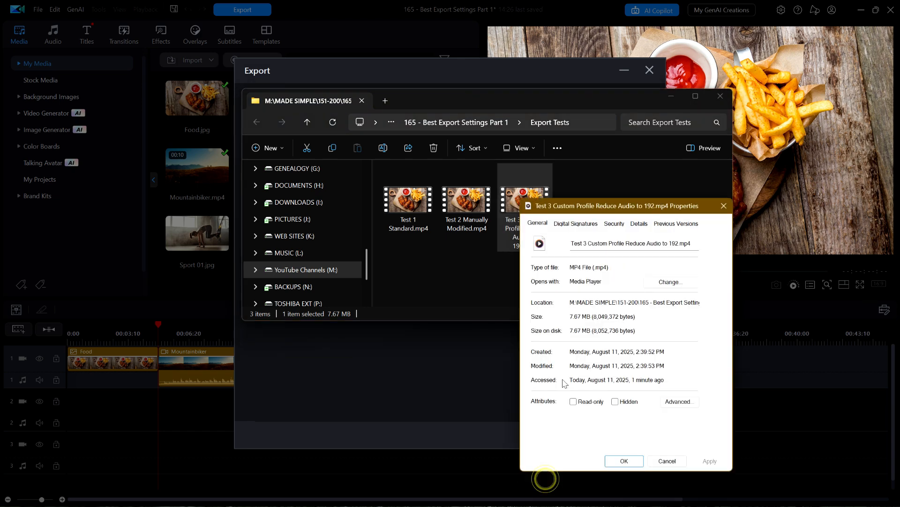
{"action": "left_click", "coordinate": [645, 226]}
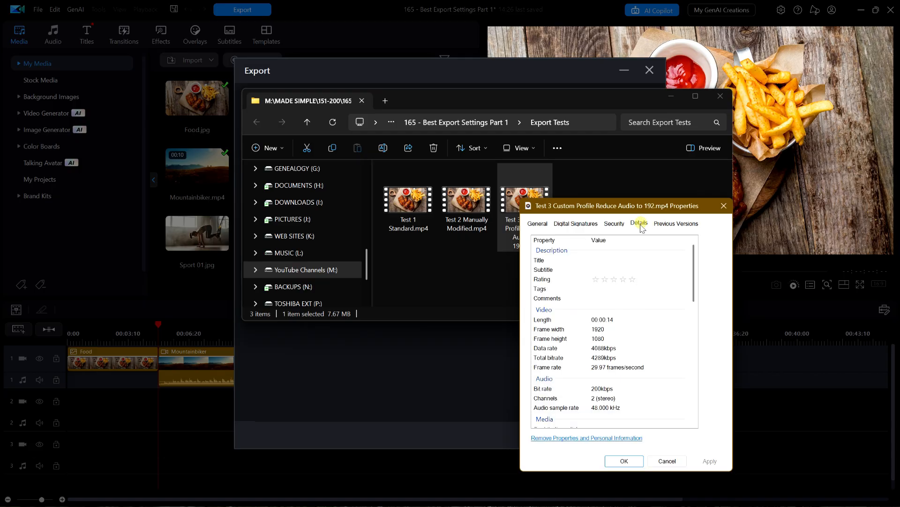
{"action": "scroll", "coordinate": [697, 271], "scroll_direction": "down", "scroll_amount": 1}
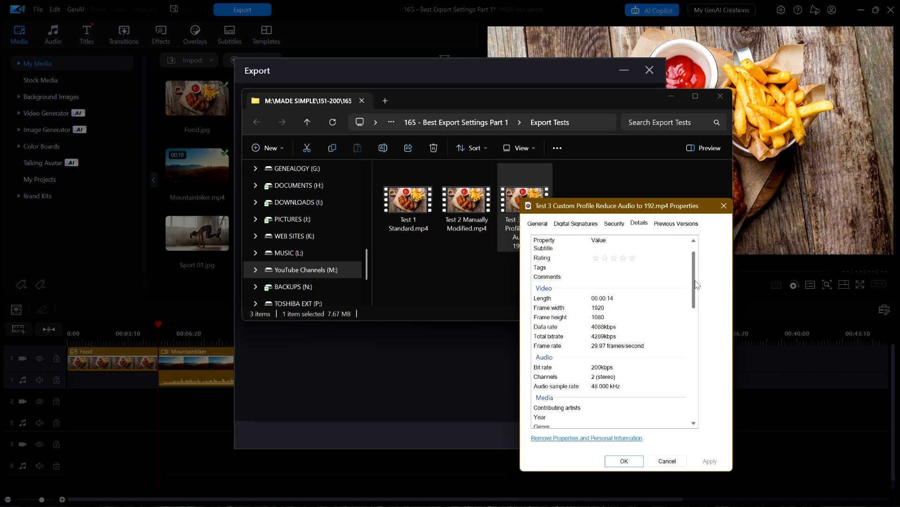
{"action": "left_click_drag", "start_coordinate": [695, 283], "coordinate": [698, 391]}
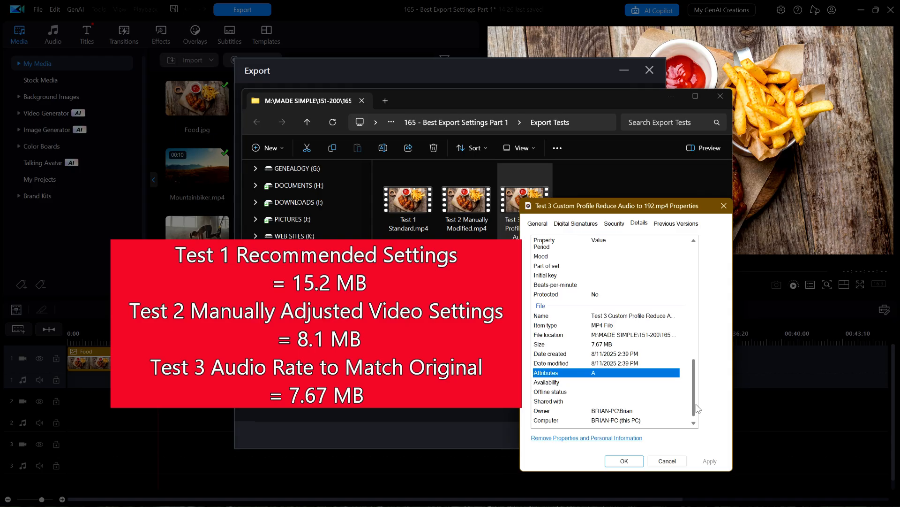
{"action": "left_click_drag", "start_coordinate": [696, 406], "coordinate": [697, 350]}
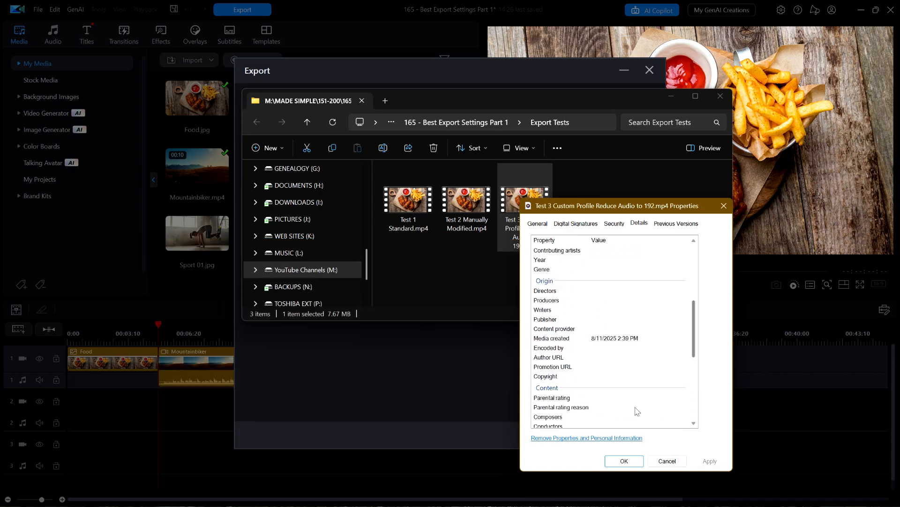
{"action": "left_click", "coordinate": [624, 460]}
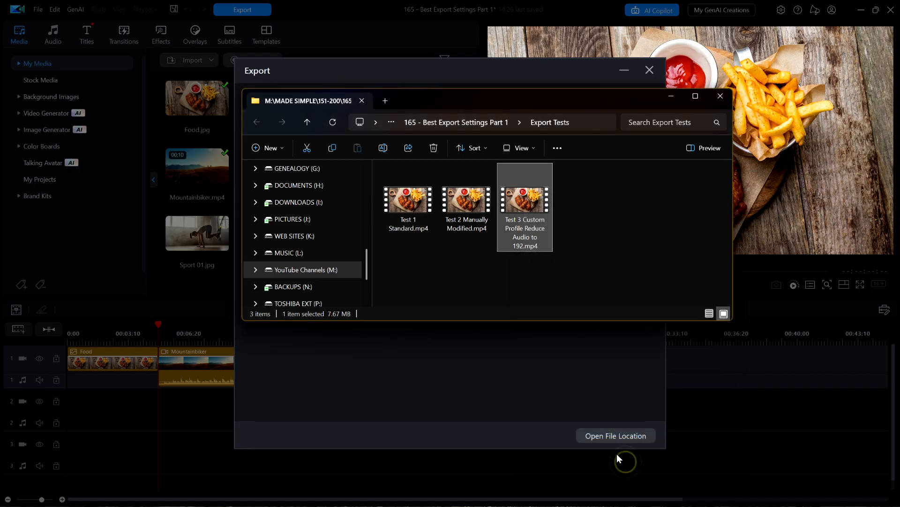
{"action": "left_click", "coordinate": [669, 98]}
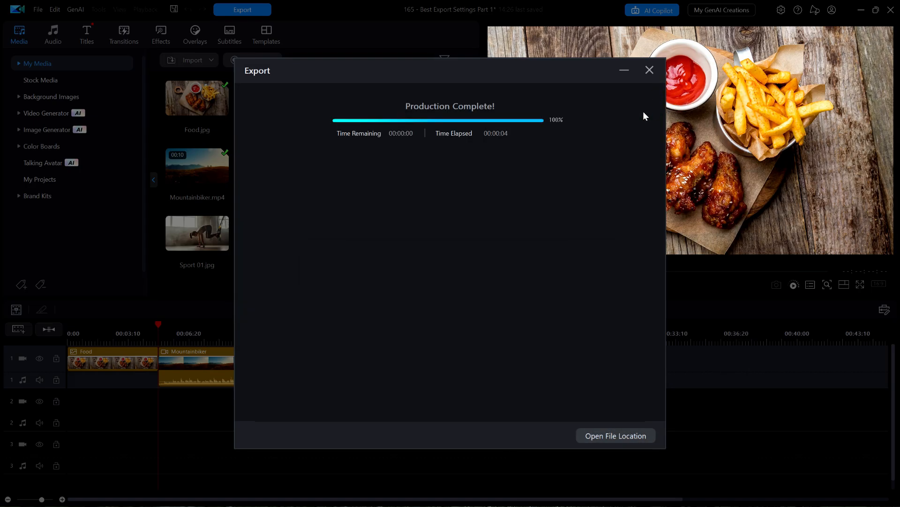
{"action": "left_click", "coordinate": [650, 70]}
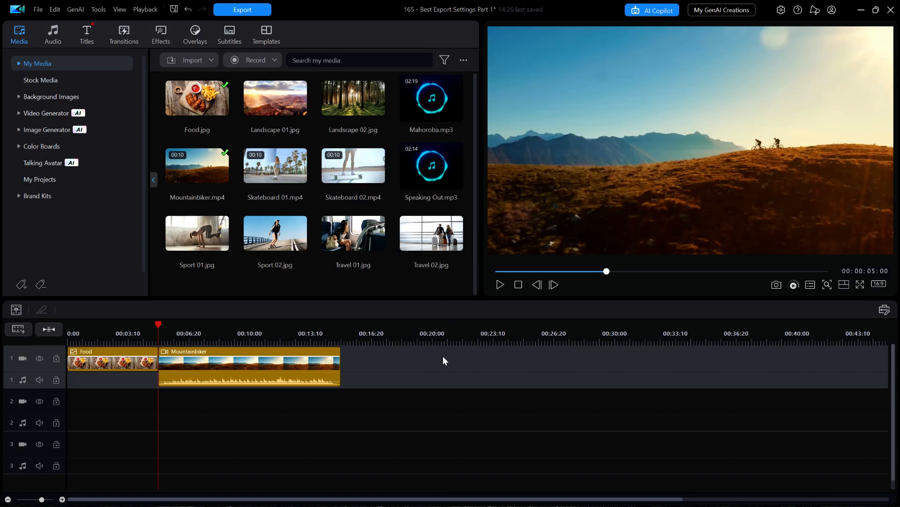